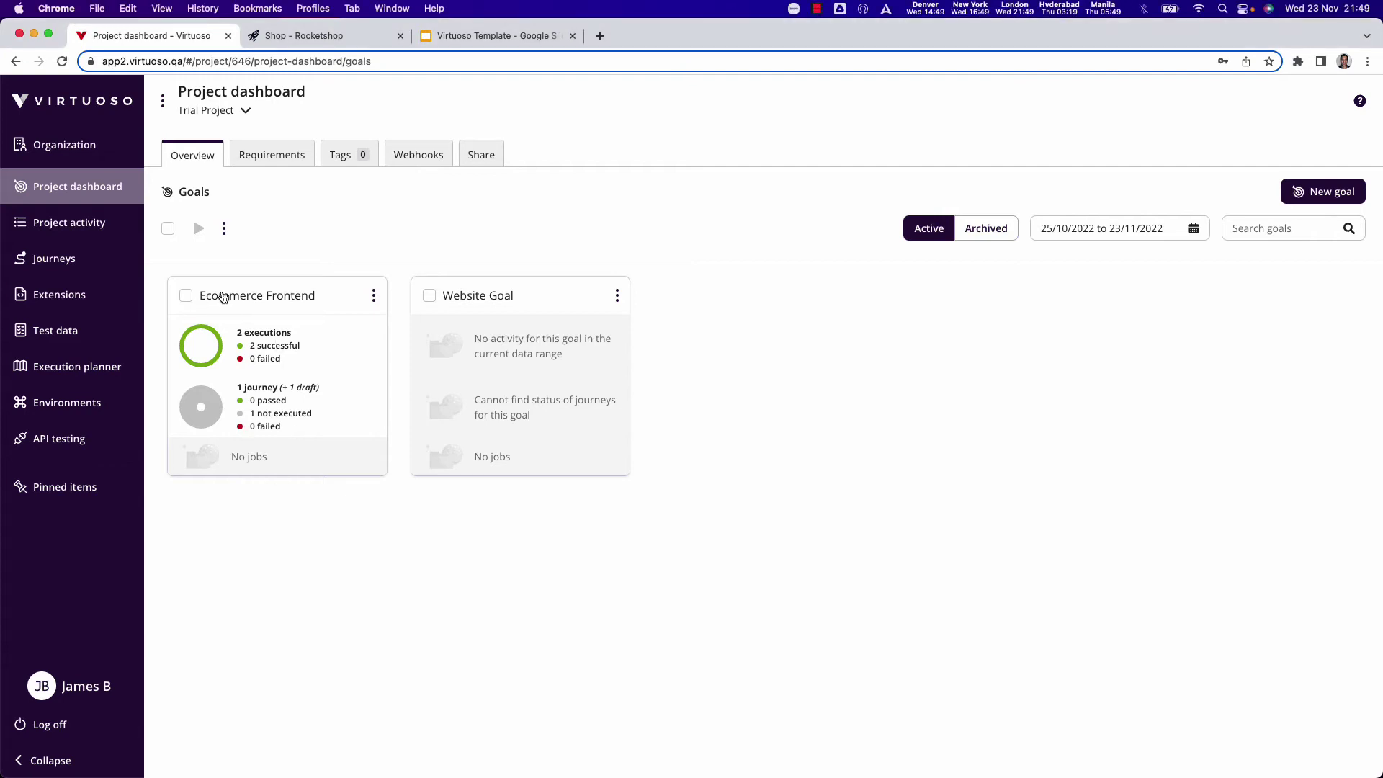
Step: Open the draft journey Test 2 in the Ecommerce Frontend goal and publish it
click(208, 298)
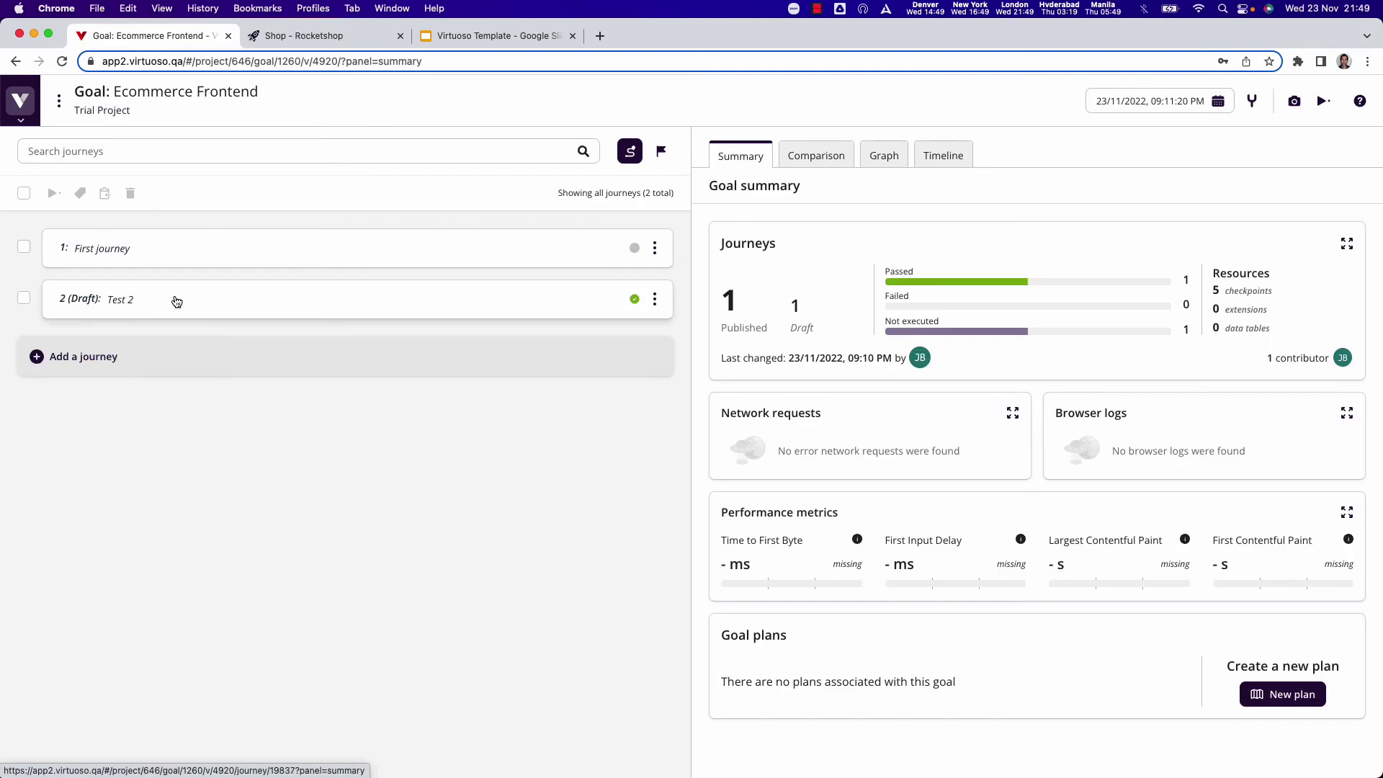
click(216, 306)
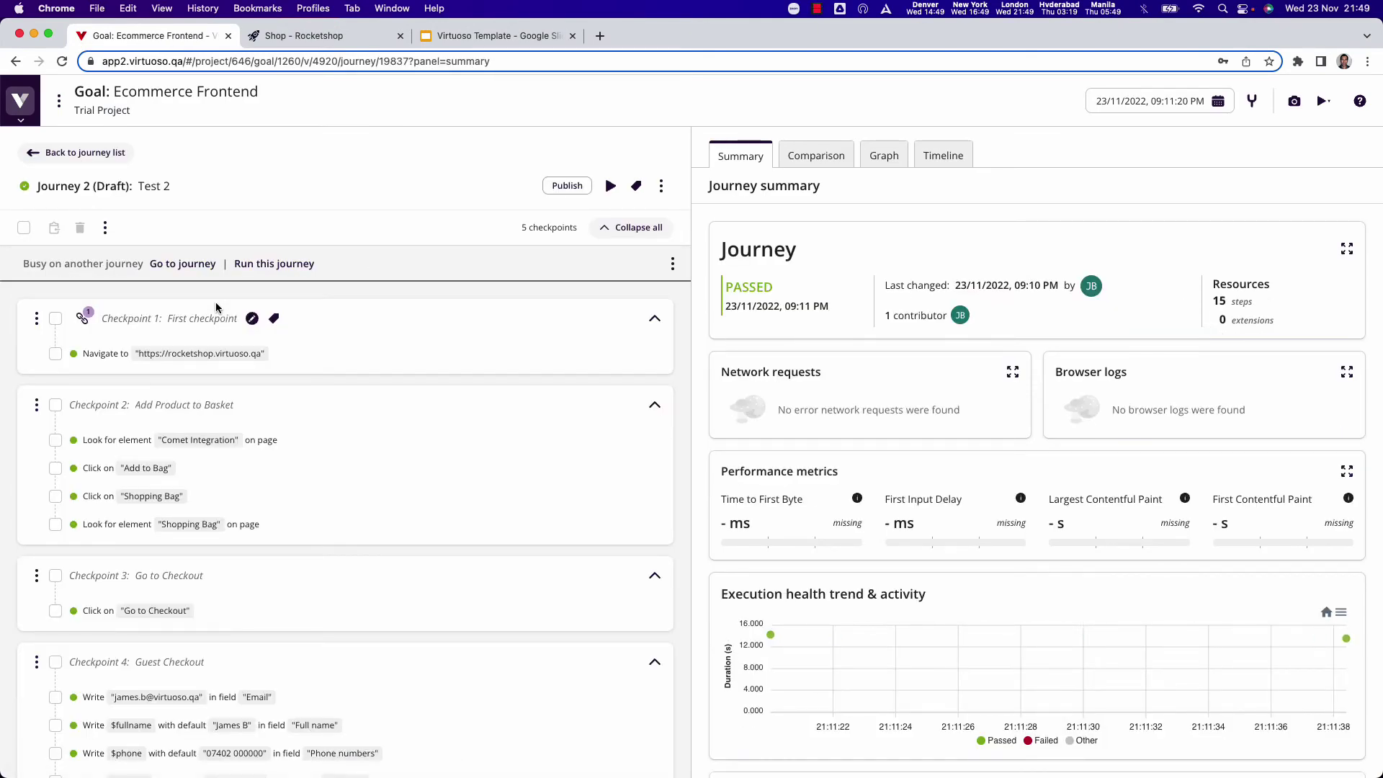
click(567, 186)
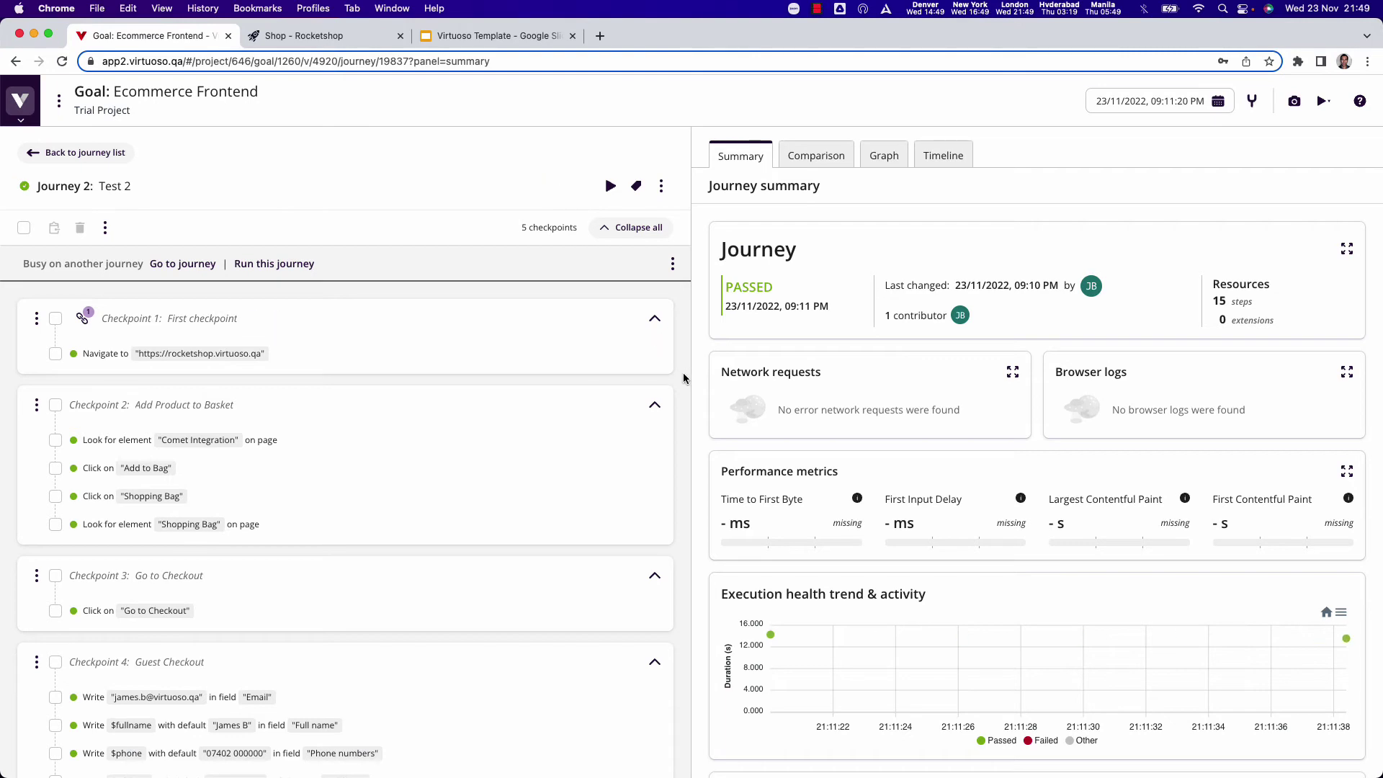
Step: Review the further actions available for the Test 2 journey and execute the journey
click(662, 189)
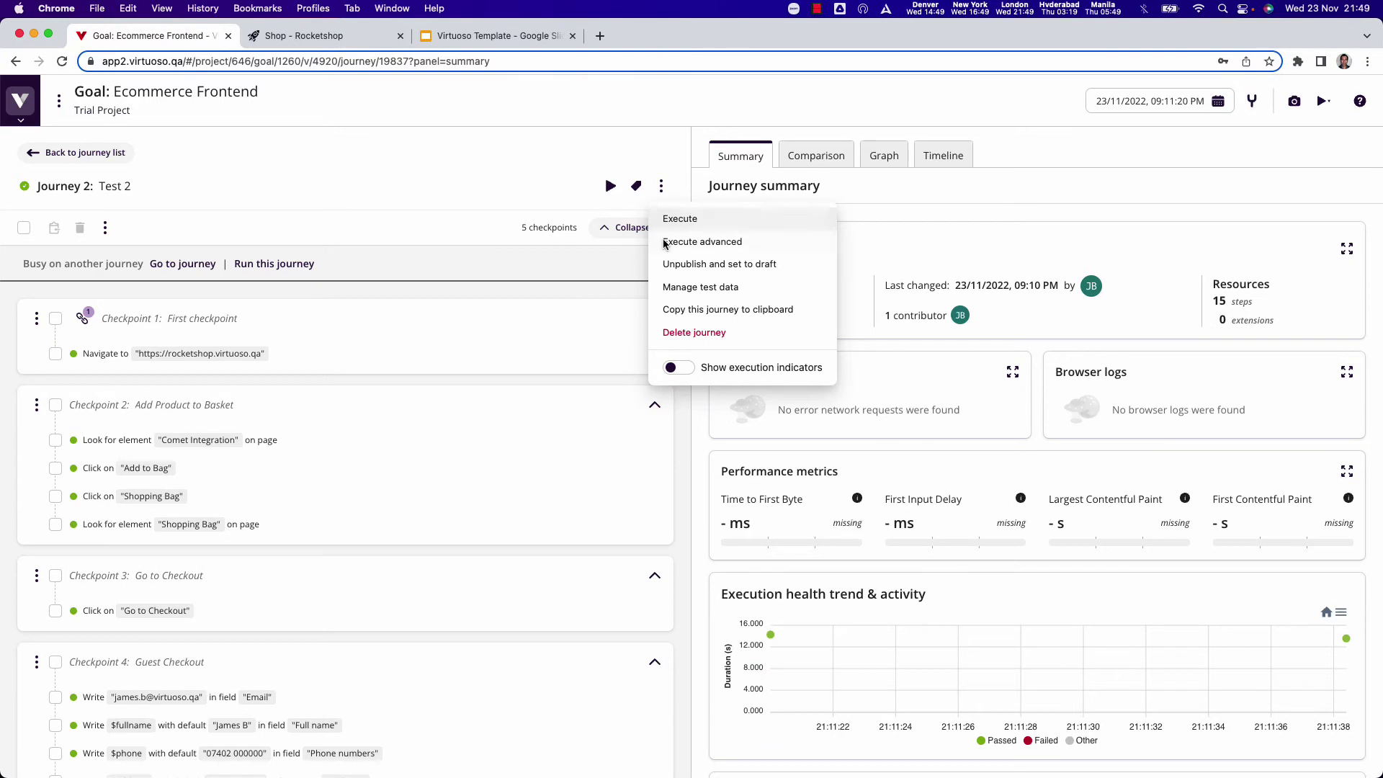
click(612, 299)
click(609, 185)
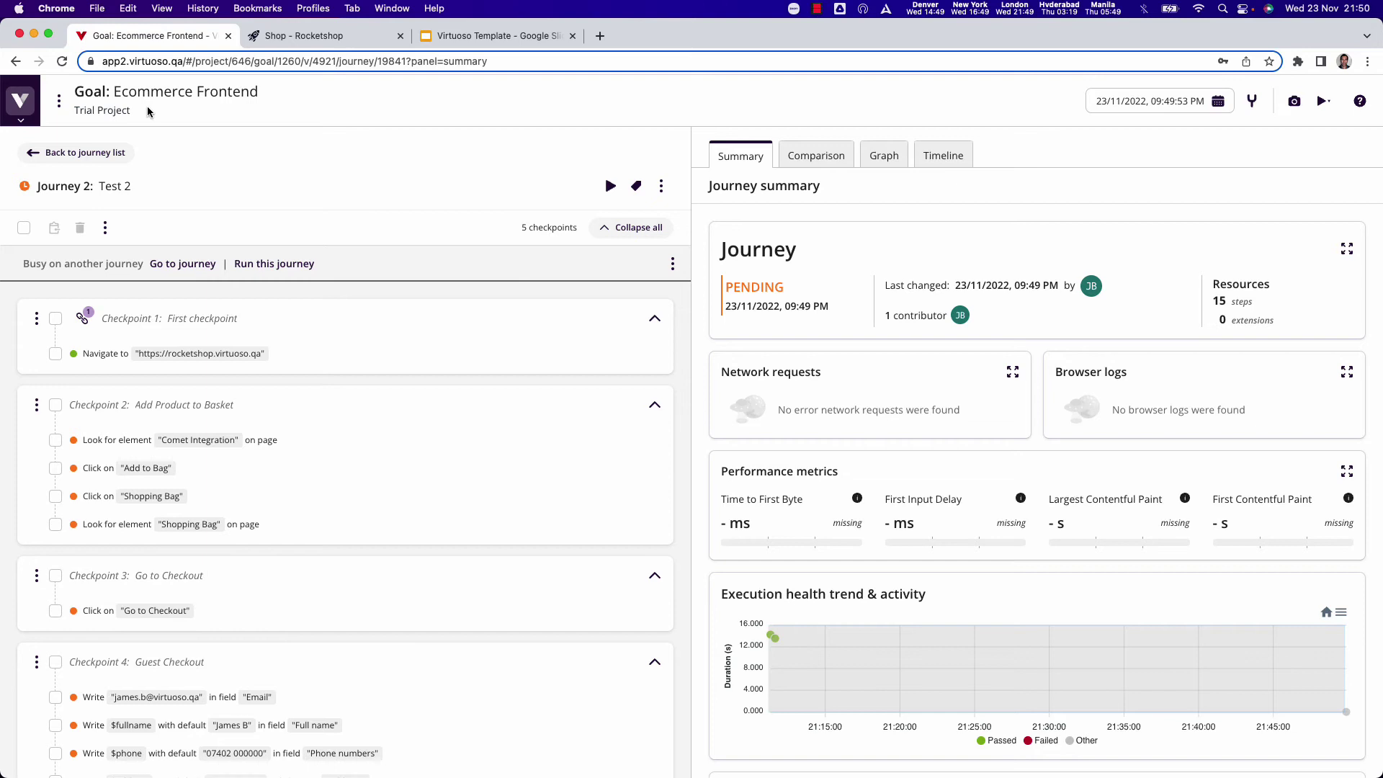
Step: Open the project activity and filter its jobs to the Ecommerce Frontend goal only
click(27, 126)
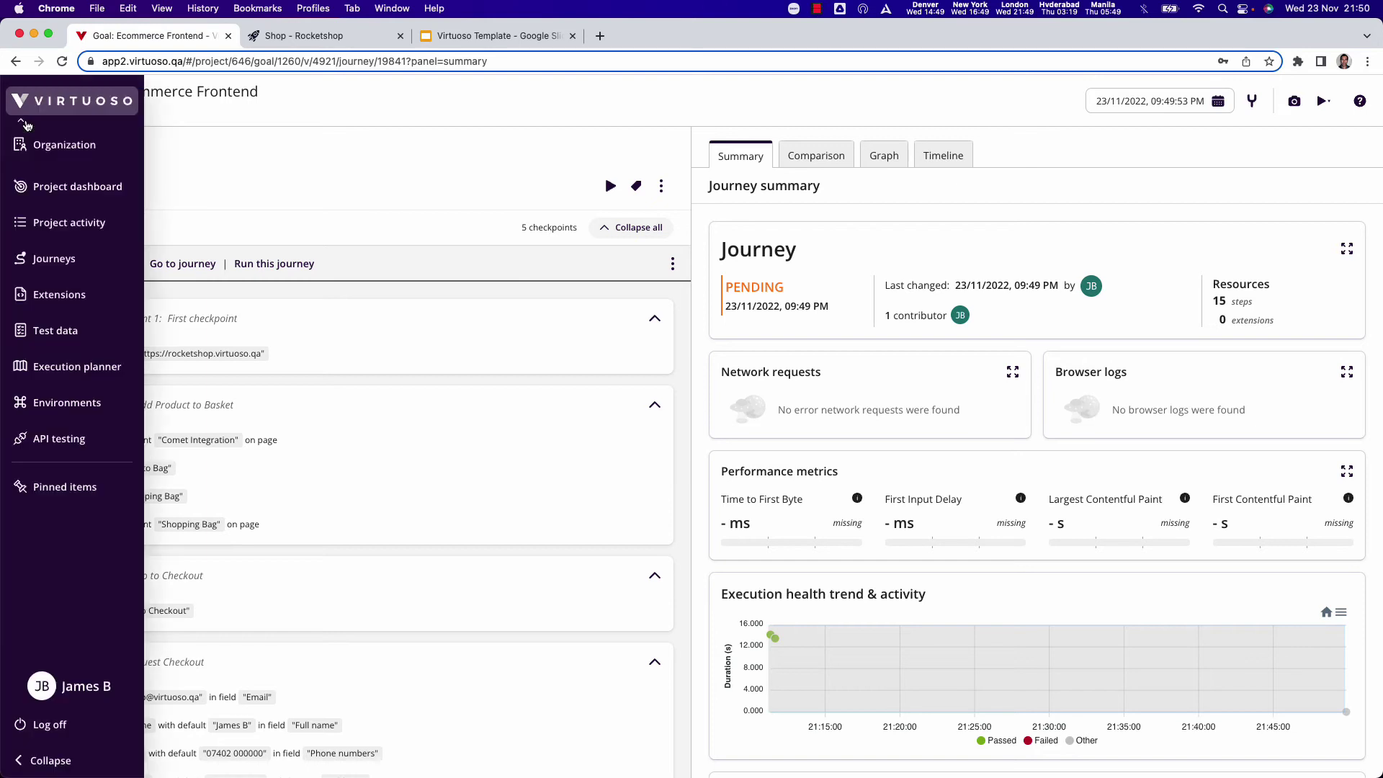
click(101, 232)
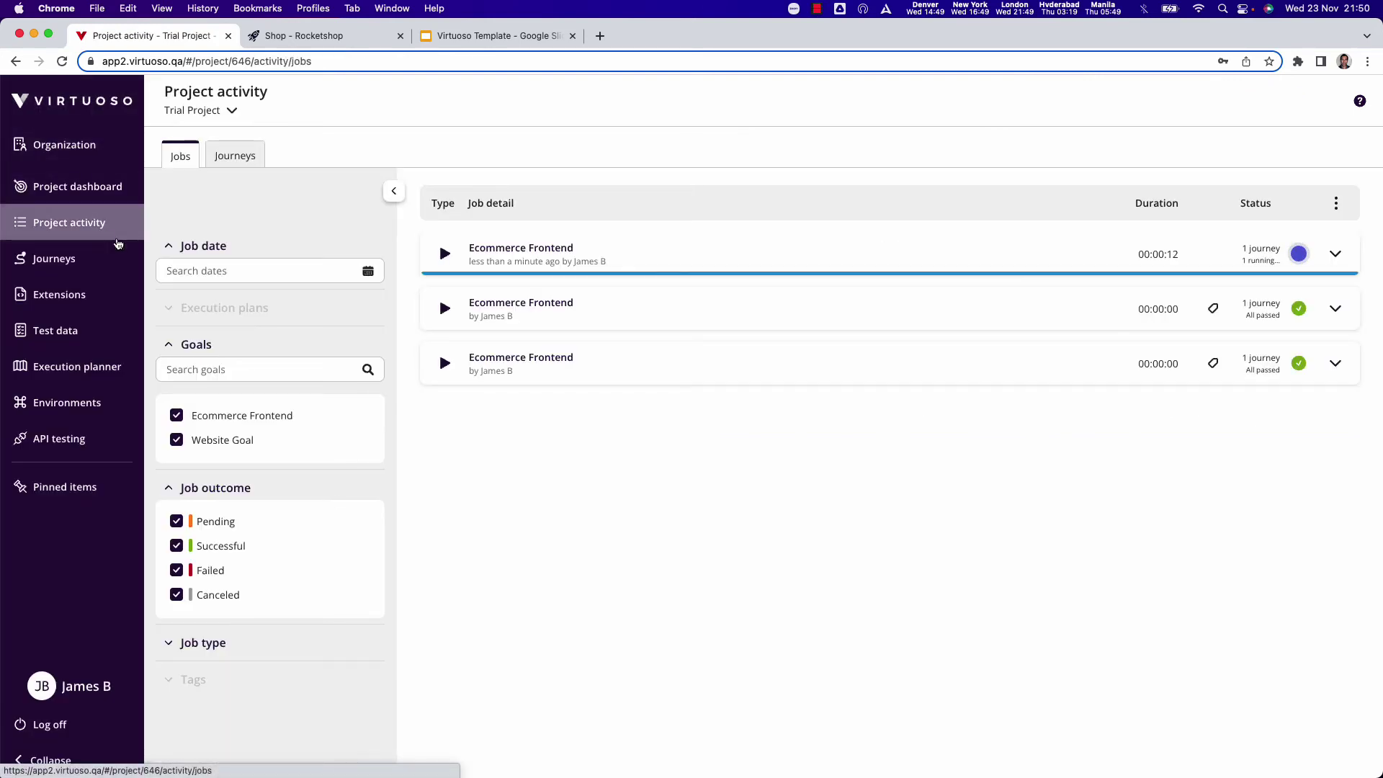
click(271, 274)
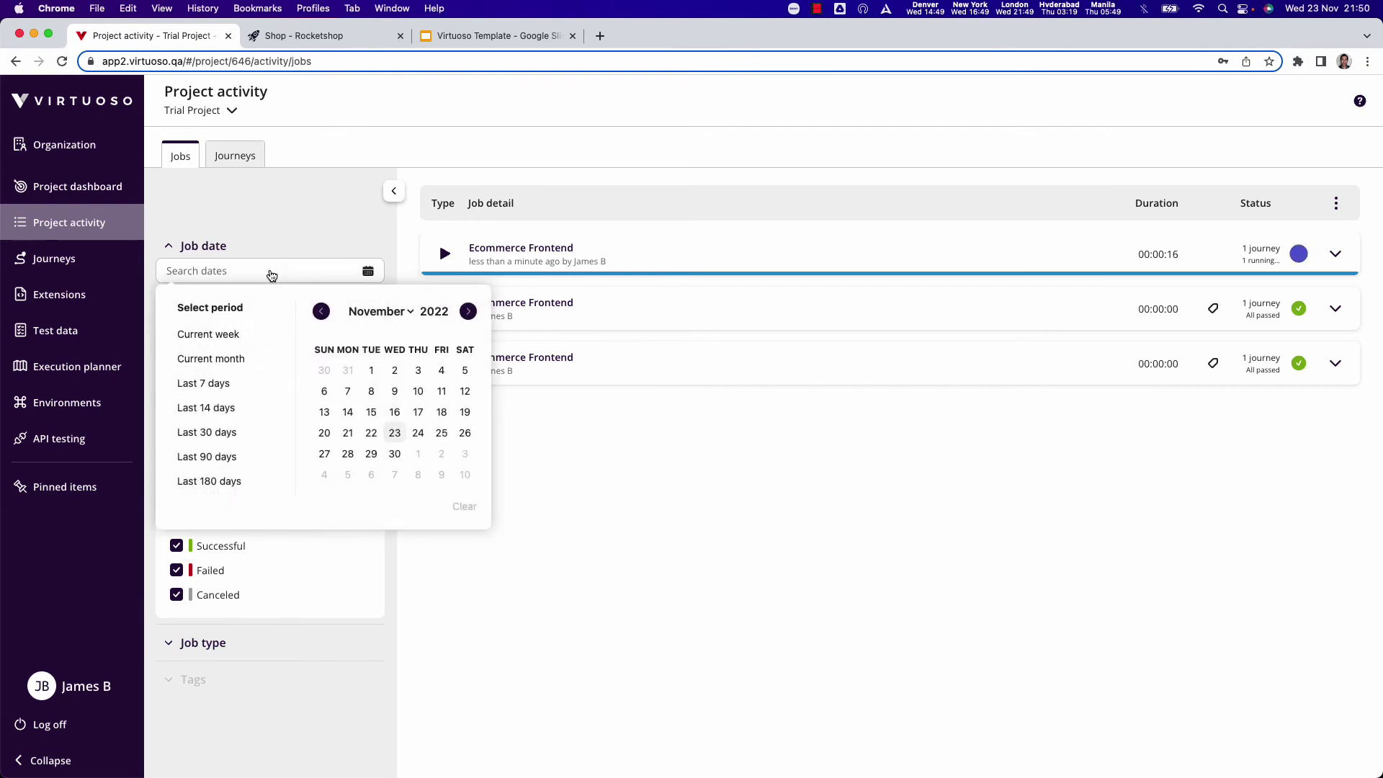
click(298, 247)
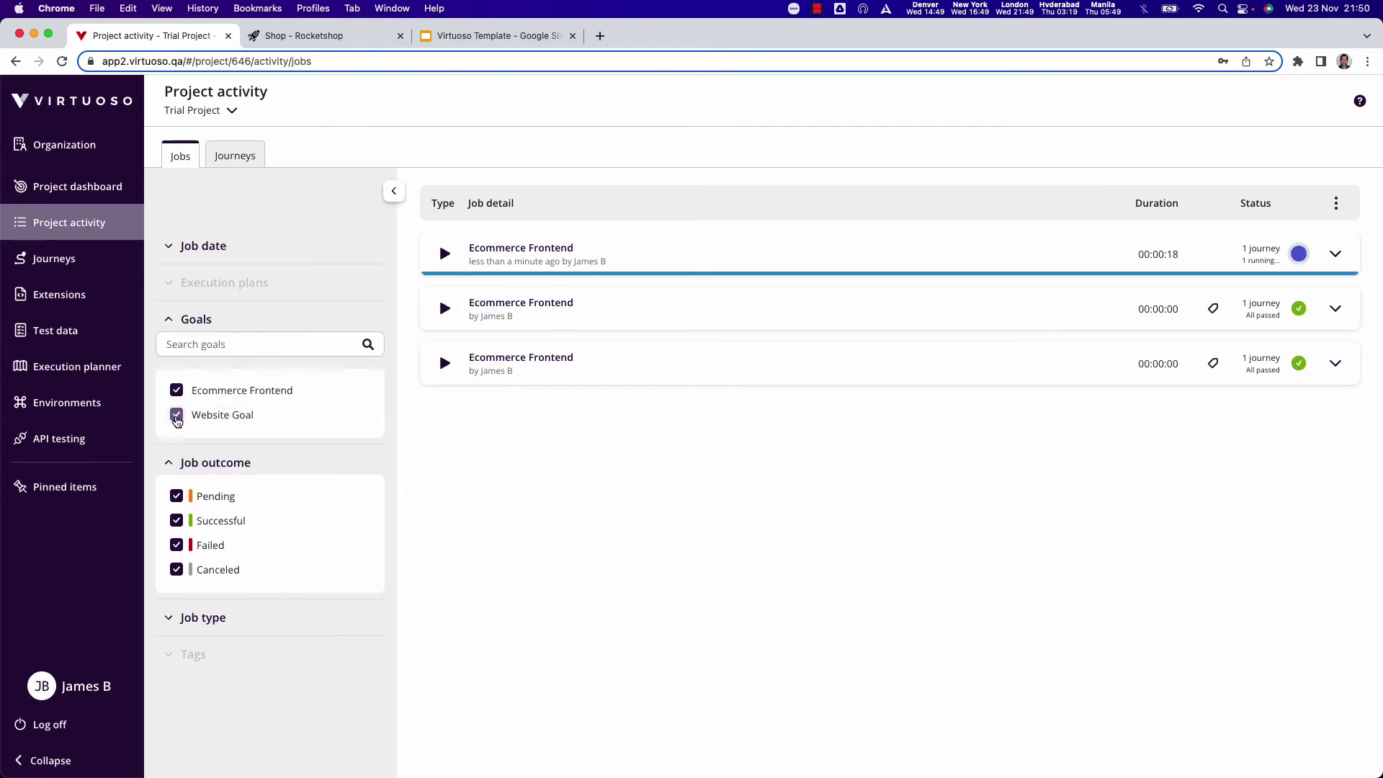
click(176, 391)
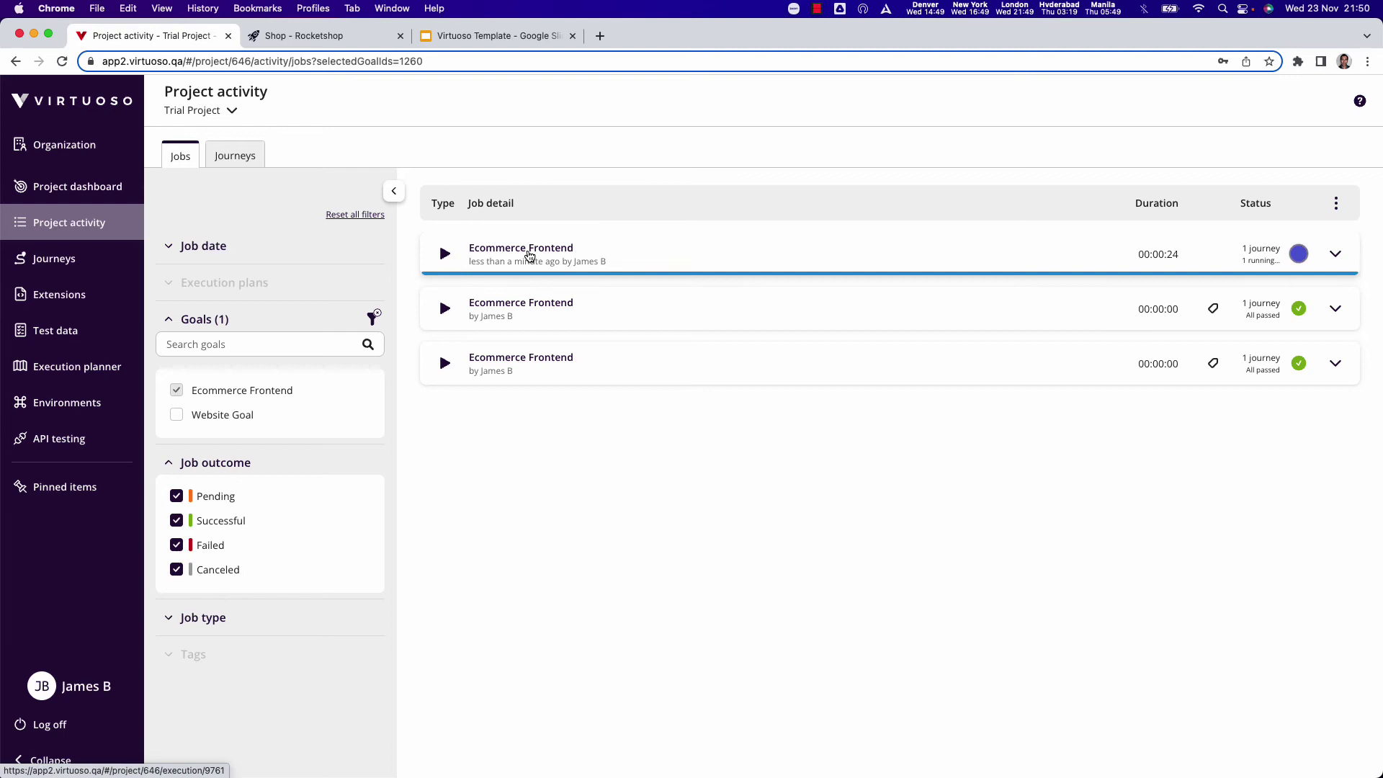
Step: Open the most recent Ecommerce Frontend job and examine the execution report of its Test 2 journey
click(722, 264)
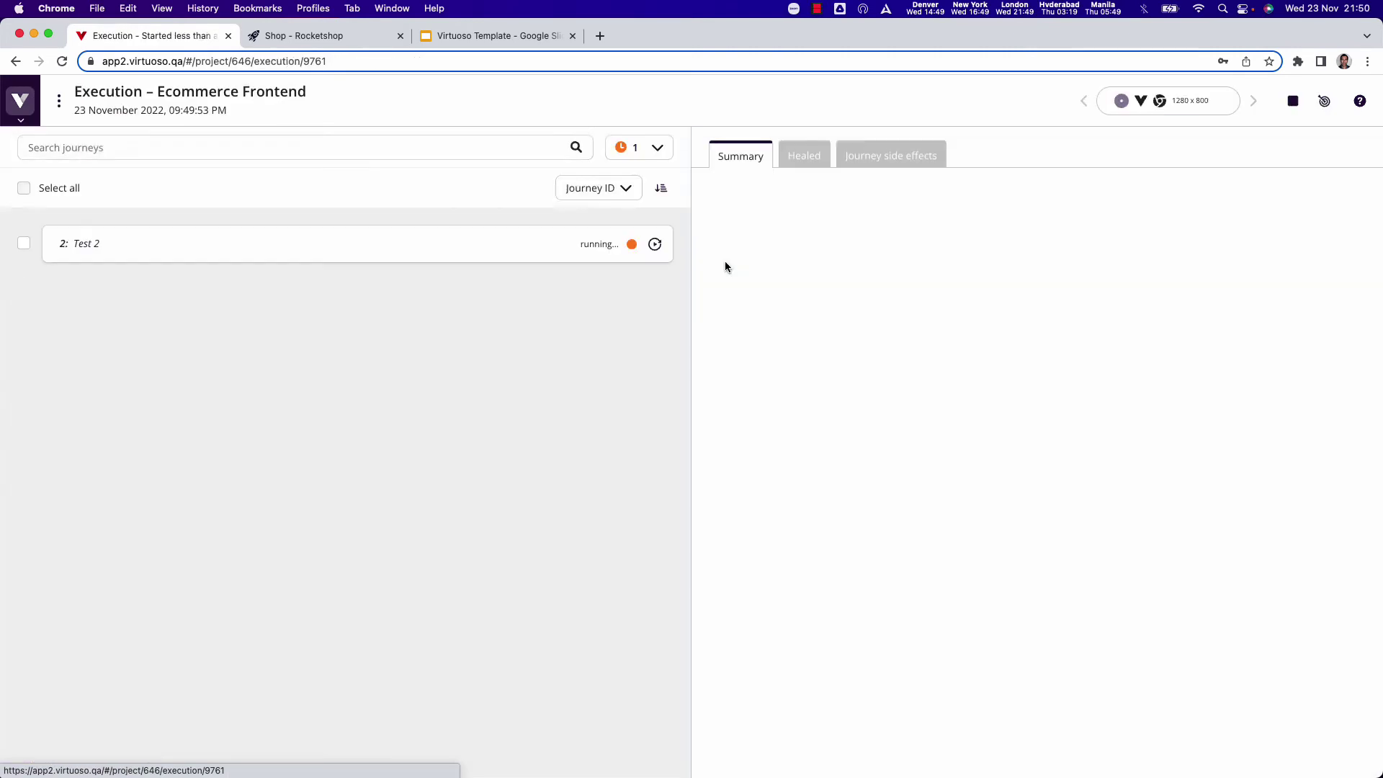
click(369, 257)
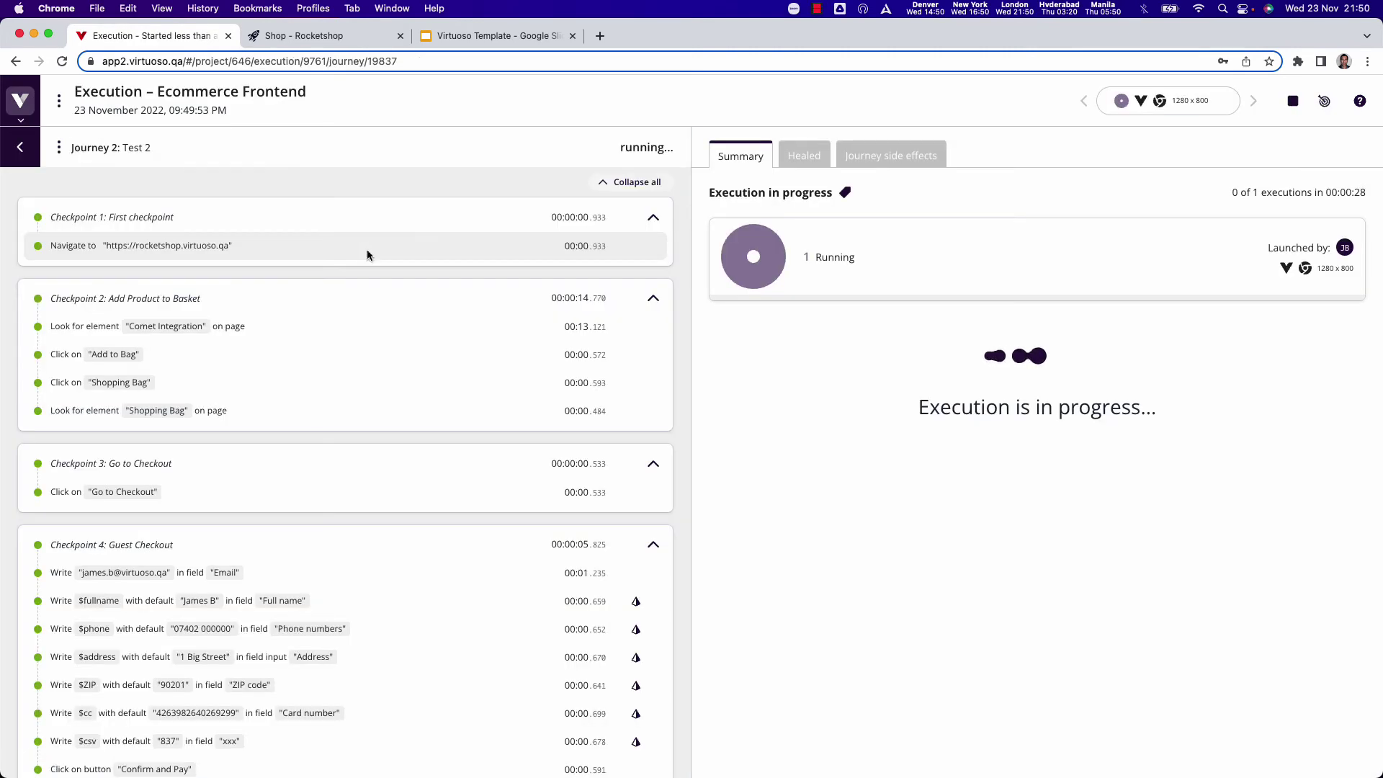
scroll(348, 302, up, 1)
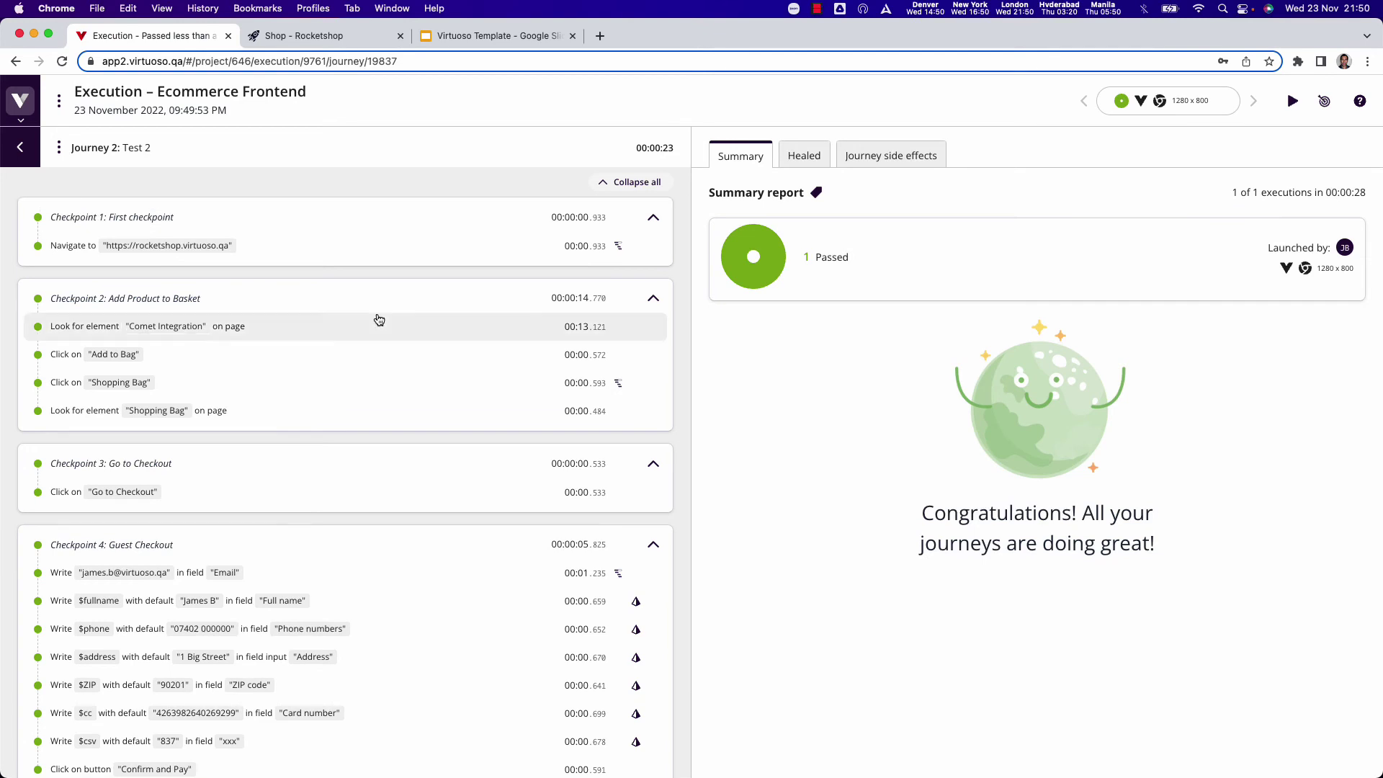
drag(74, 118, 231, 117)
click(271, 125)
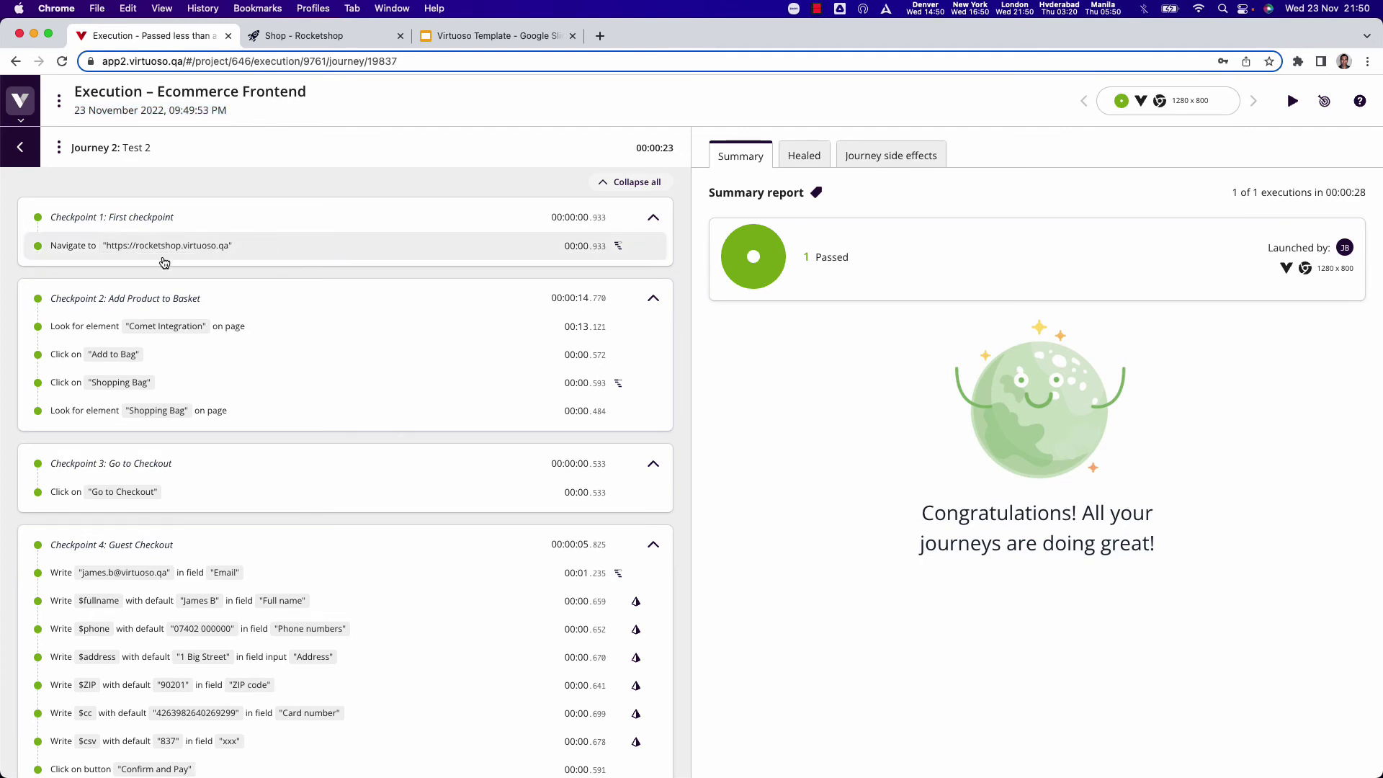
Step: View the captured screenshots of the "Comet Integration" look-up step and the "Go to Checkout" click step
click(152, 333)
click(850, 203)
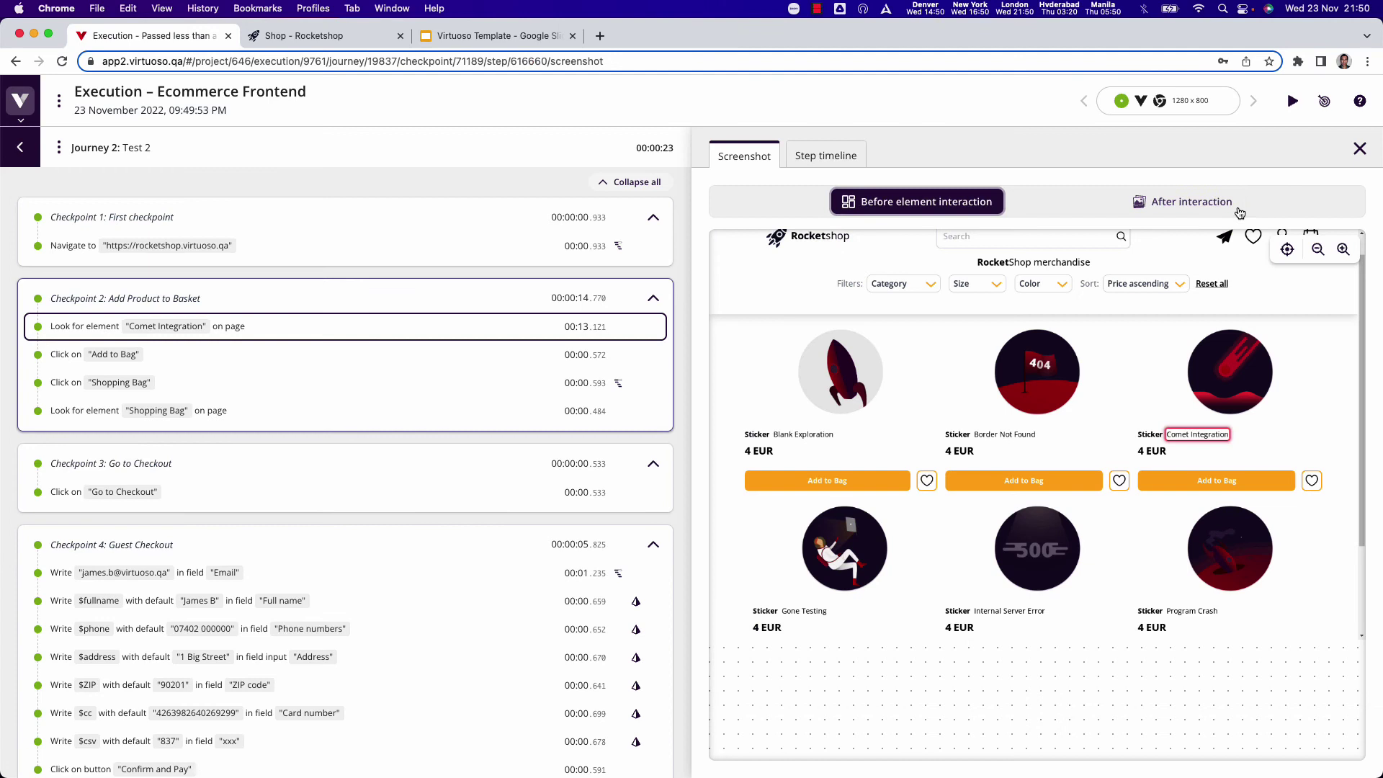
click(131, 487)
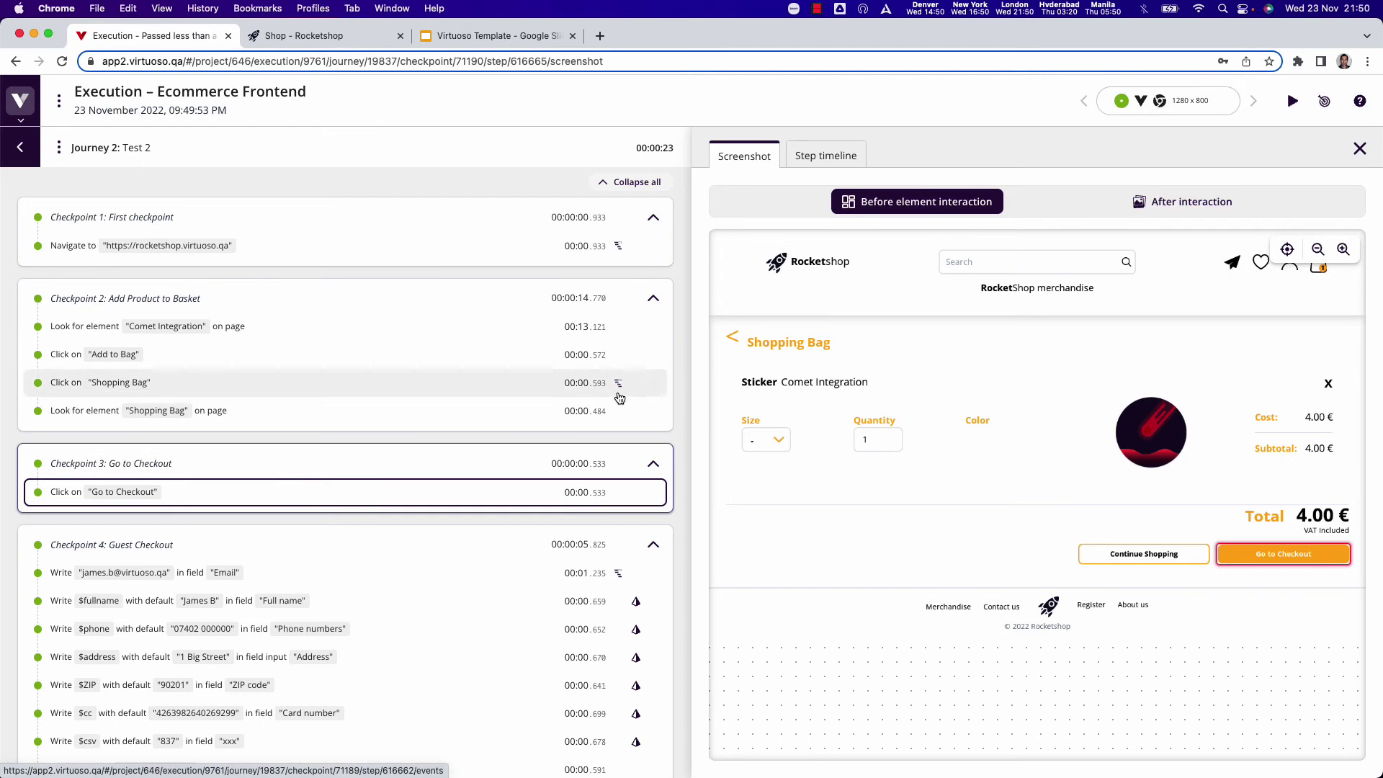
Step: Examine the network requests and console logs of the "Shopping Bag" click step and the Email field step, and close the step details
click(618, 382)
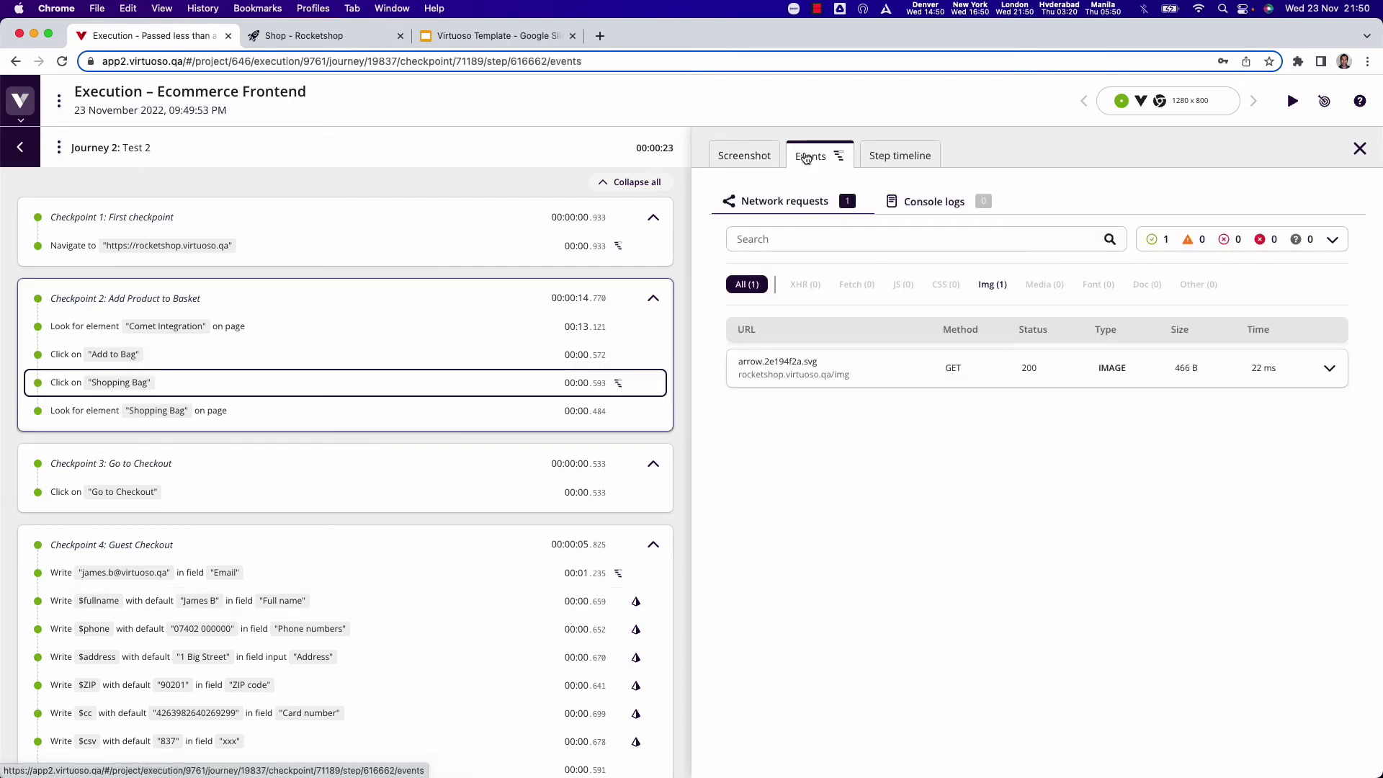
click(925, 201)
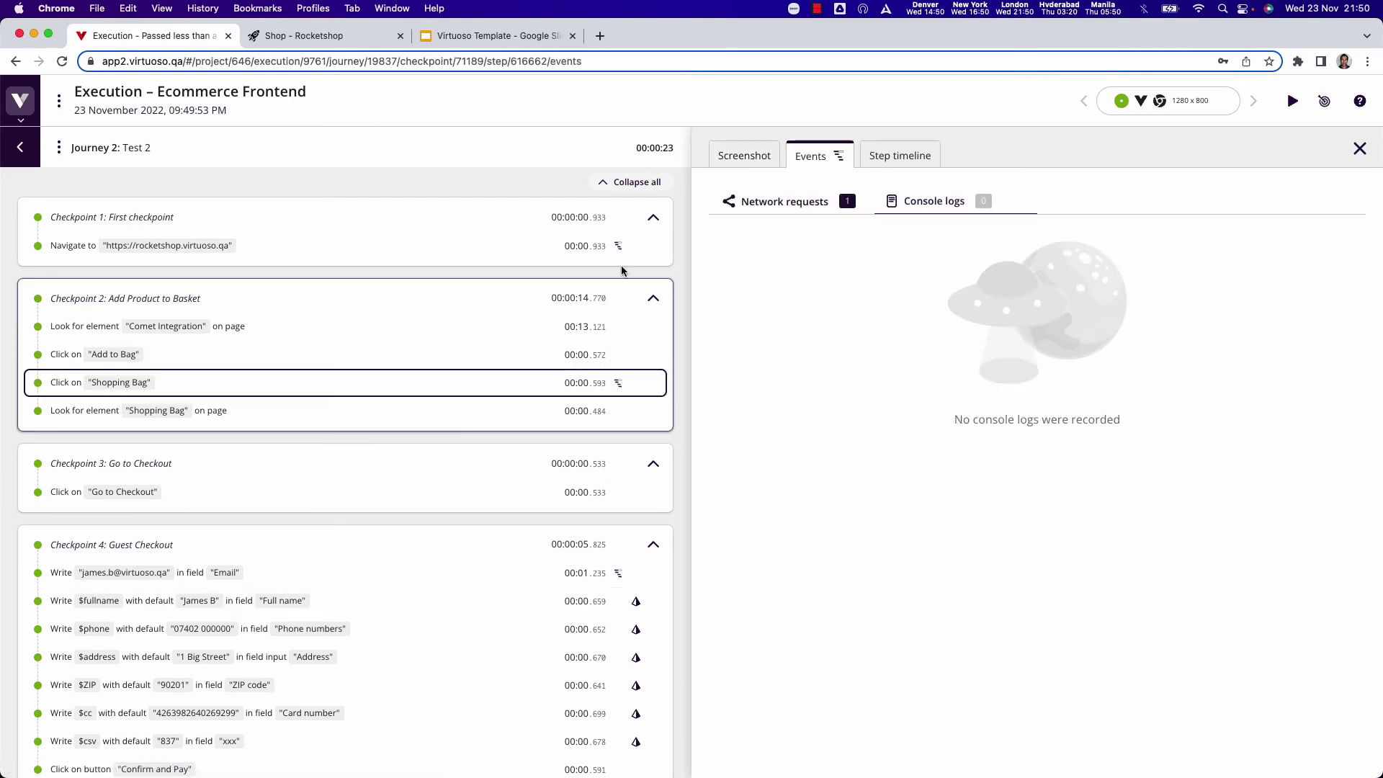
click(618, 573)
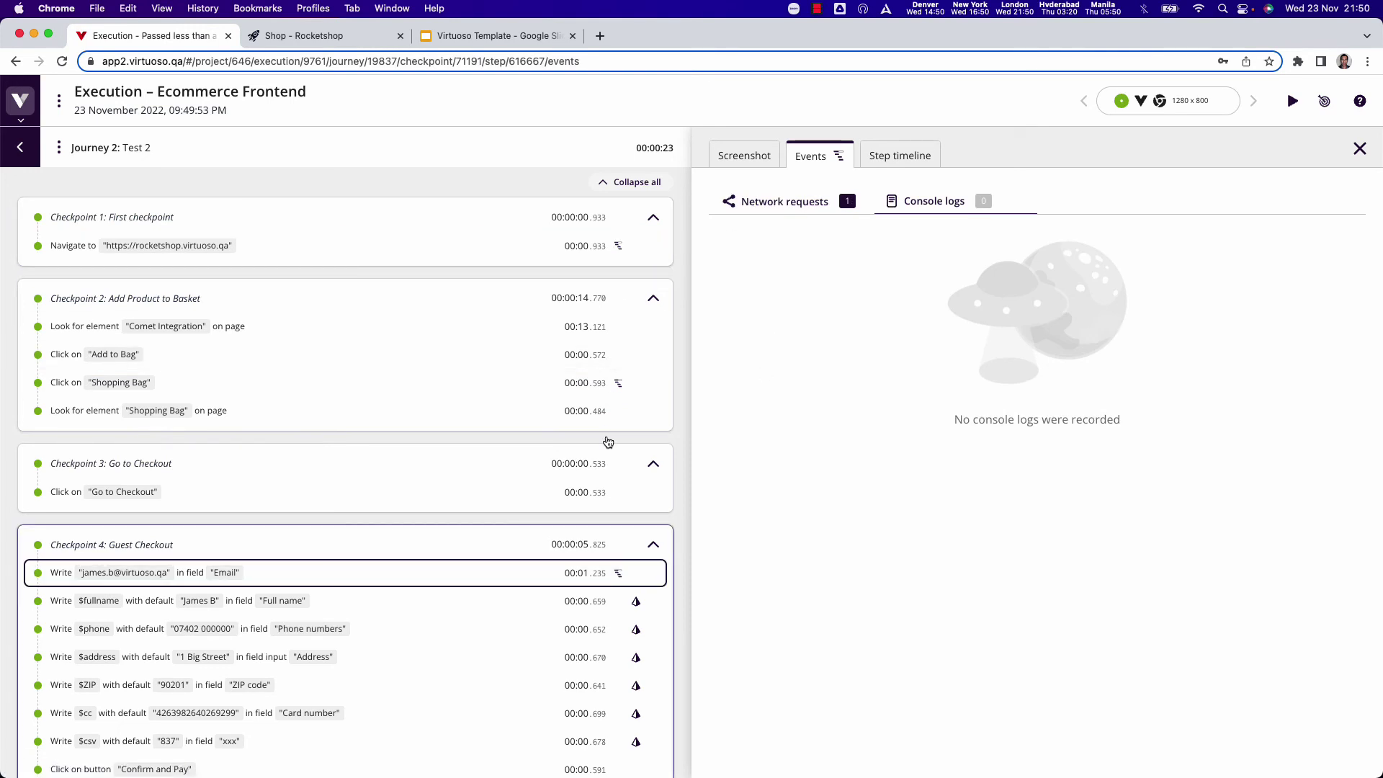
click(621, 386)
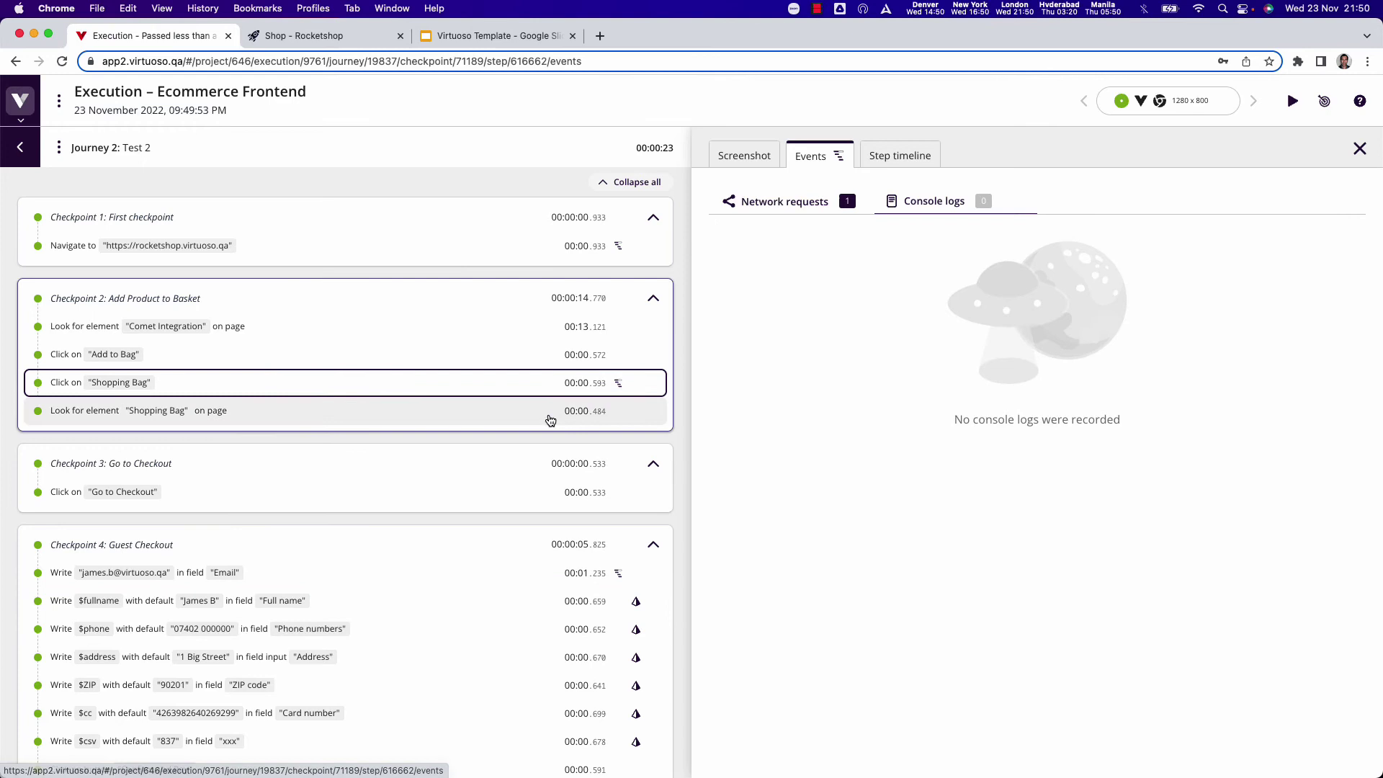
scroll(373, 359, down, 3)
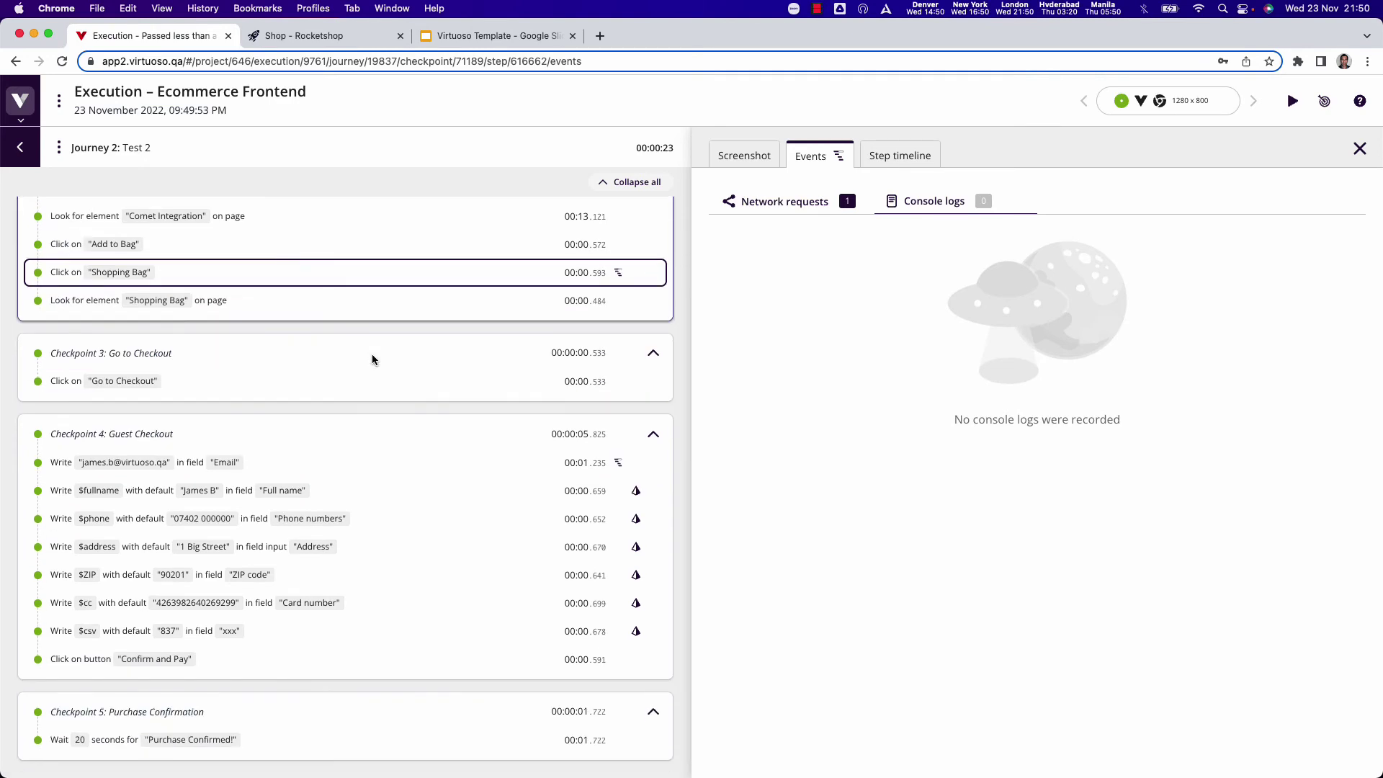
scroll(372, 358, up, 3)
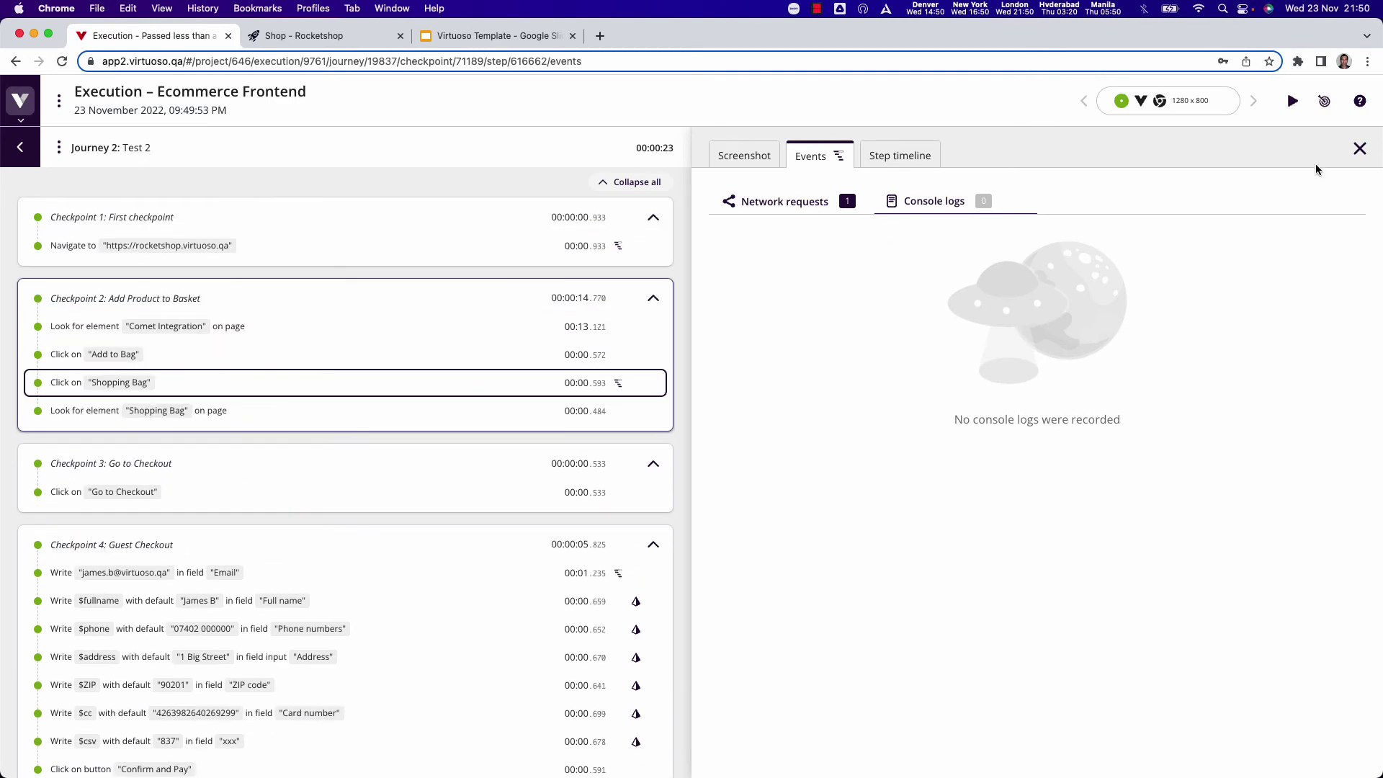
click(1360, 147)
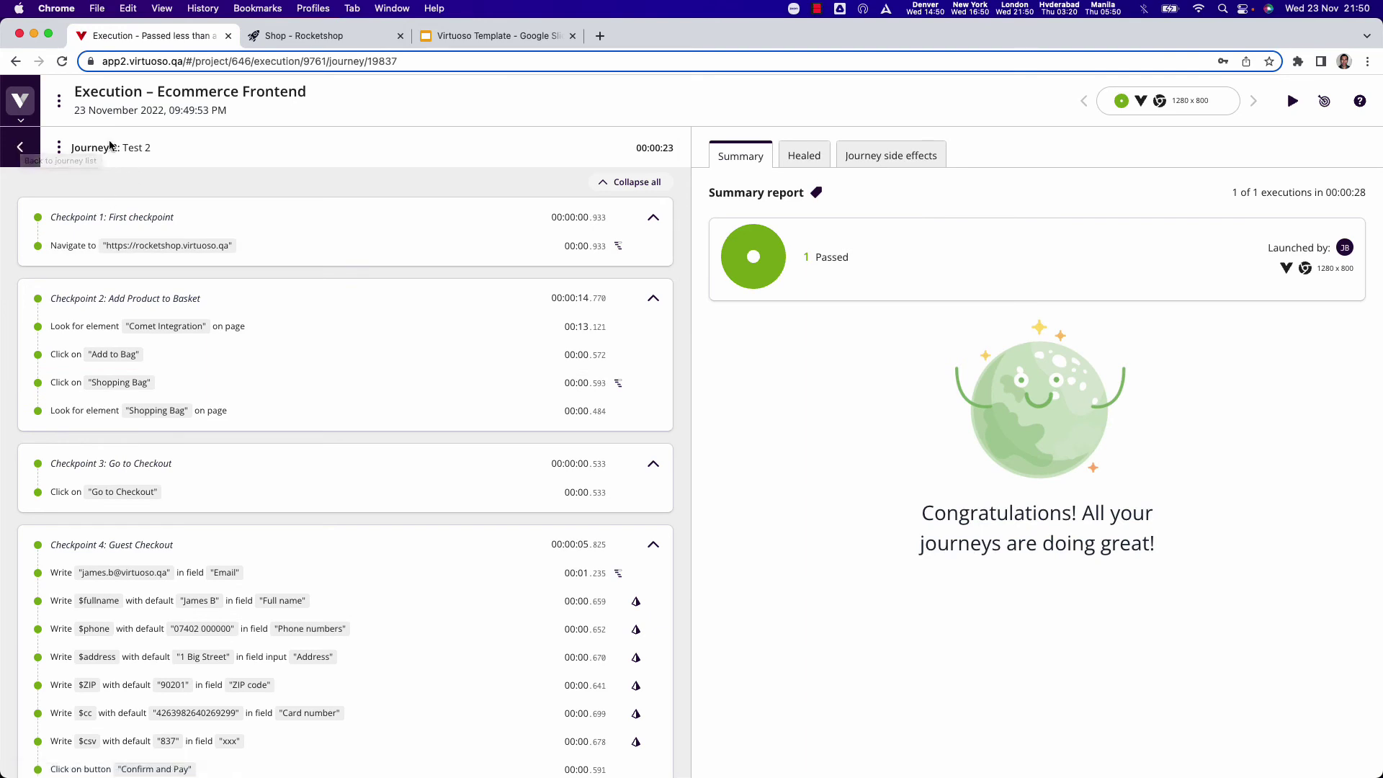
Step: Start a new execution plan in the Execution planner and name it "Regression Pack"
click(20, 115)
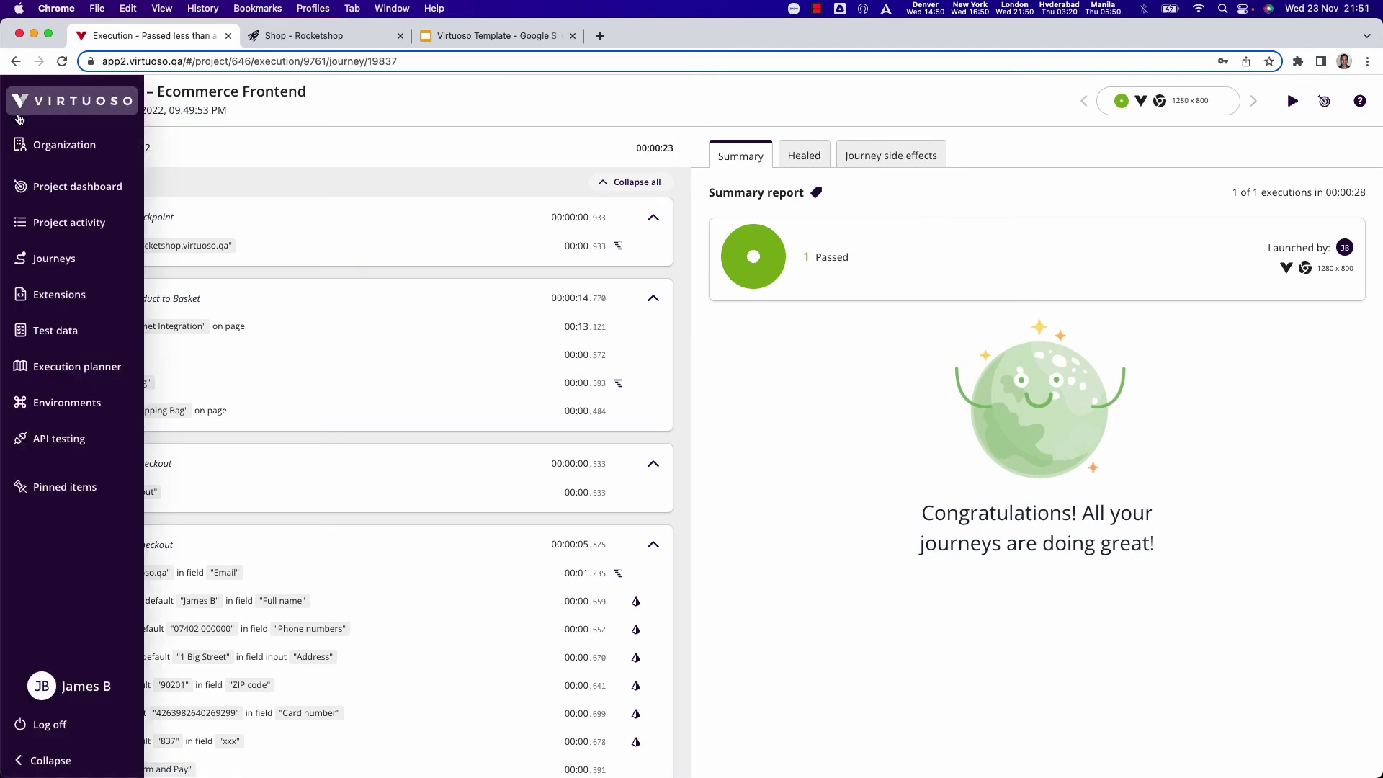
click(70, 367)
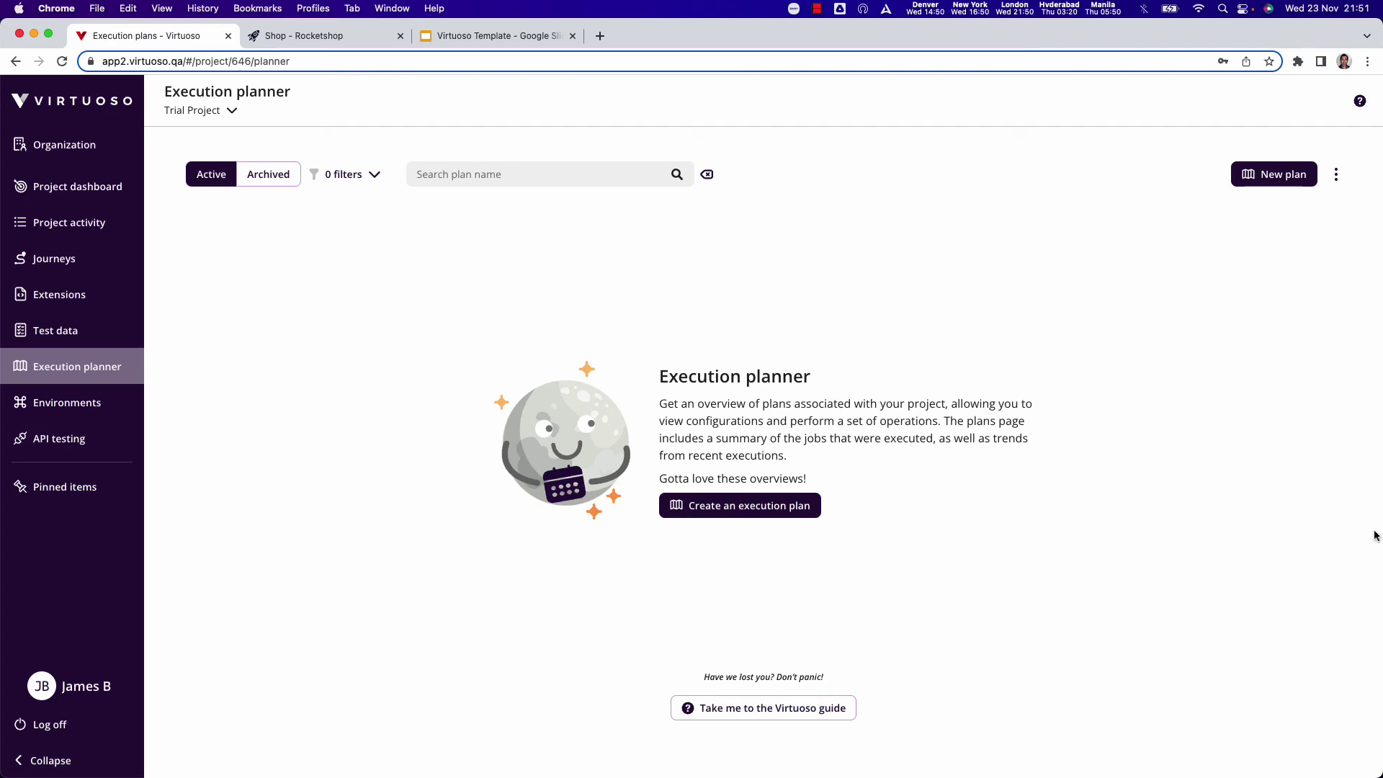
click(740, 505)
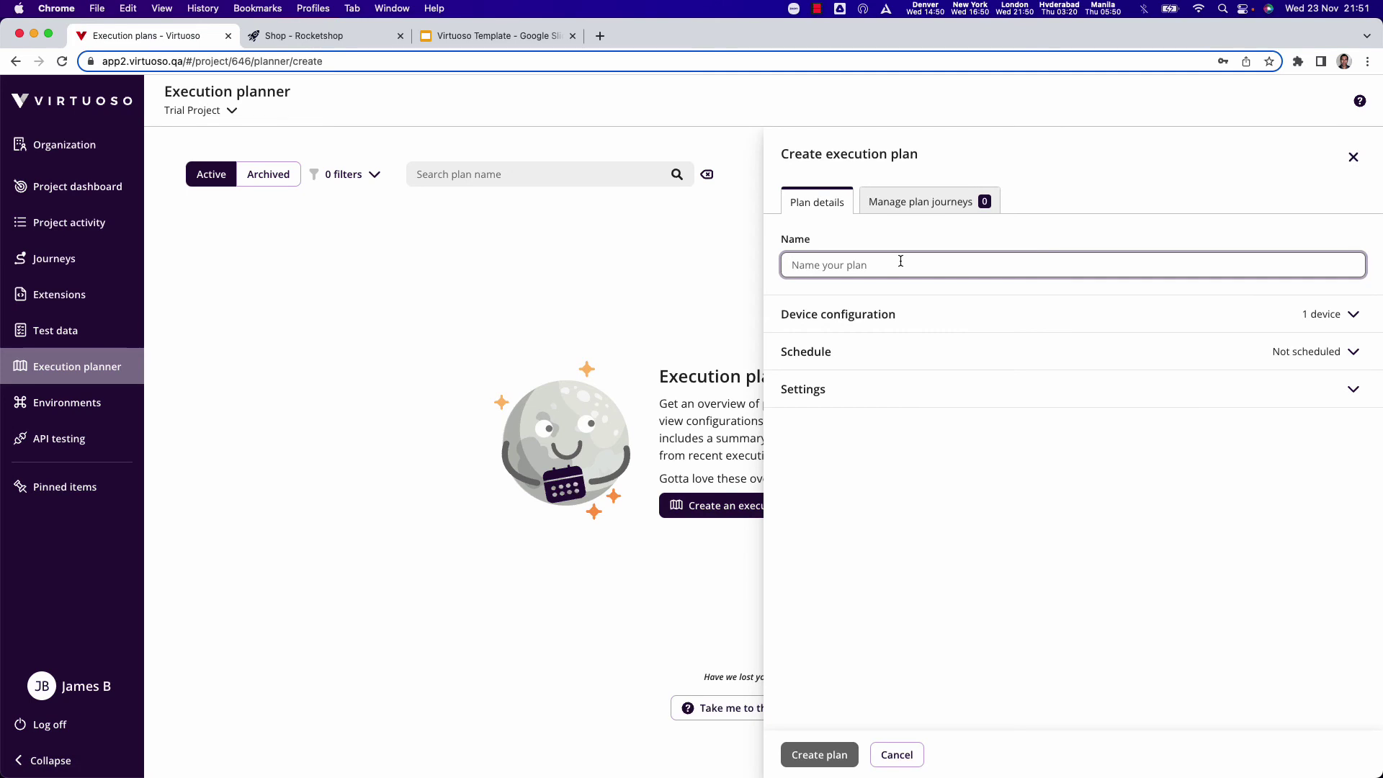
text(Regression Pack)
click(1023, 516)
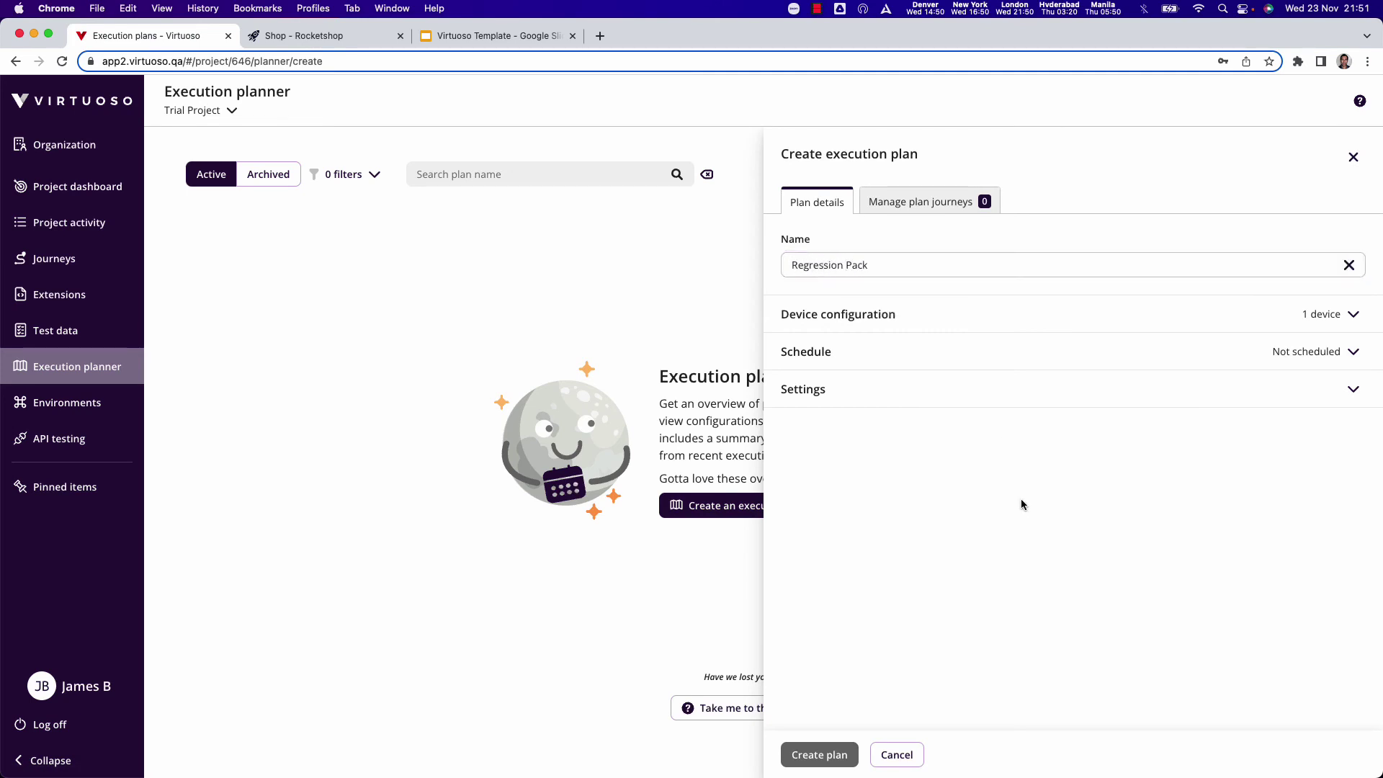
Step: Add only the journey "2: Test 2" of the Ecommerce Frontend goal to the plan's journeys
click(929, 207)
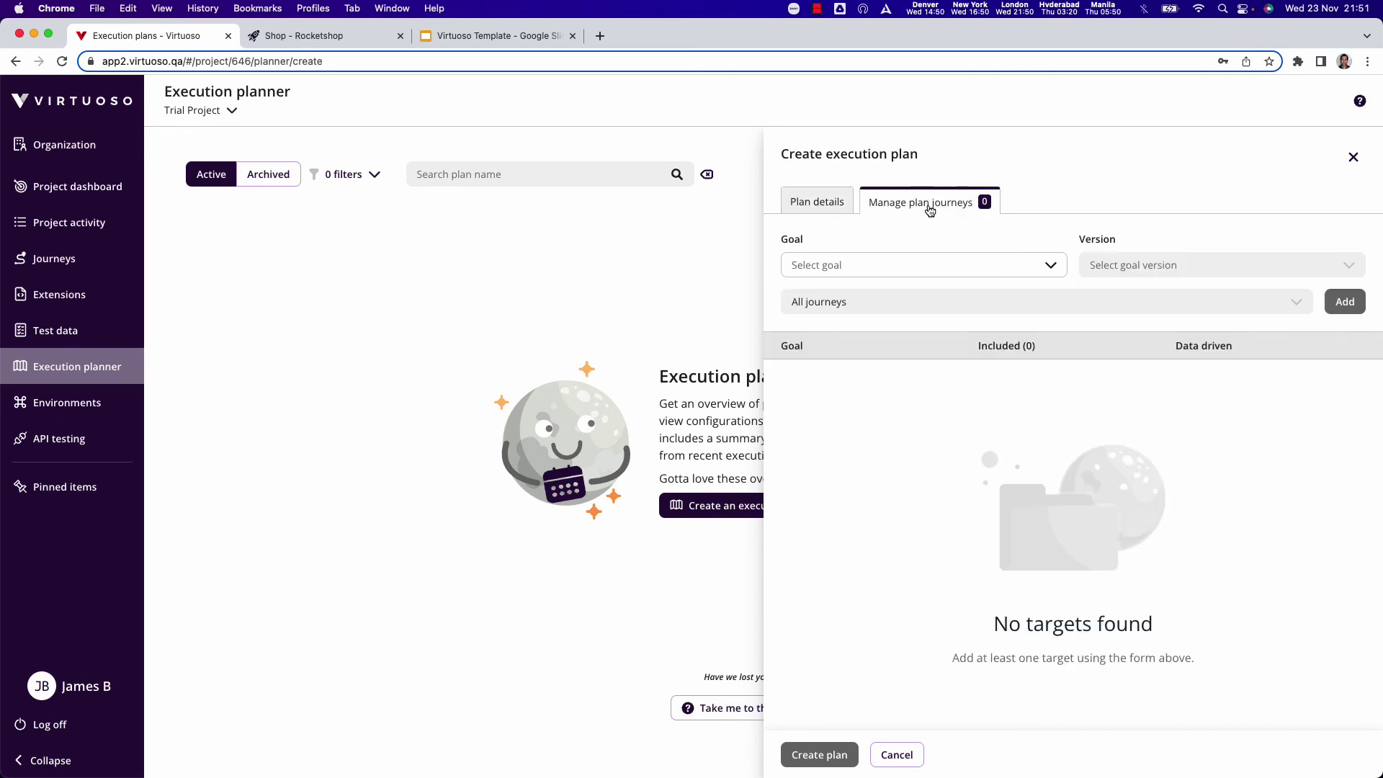
click(847, 264)
click(797, 295)
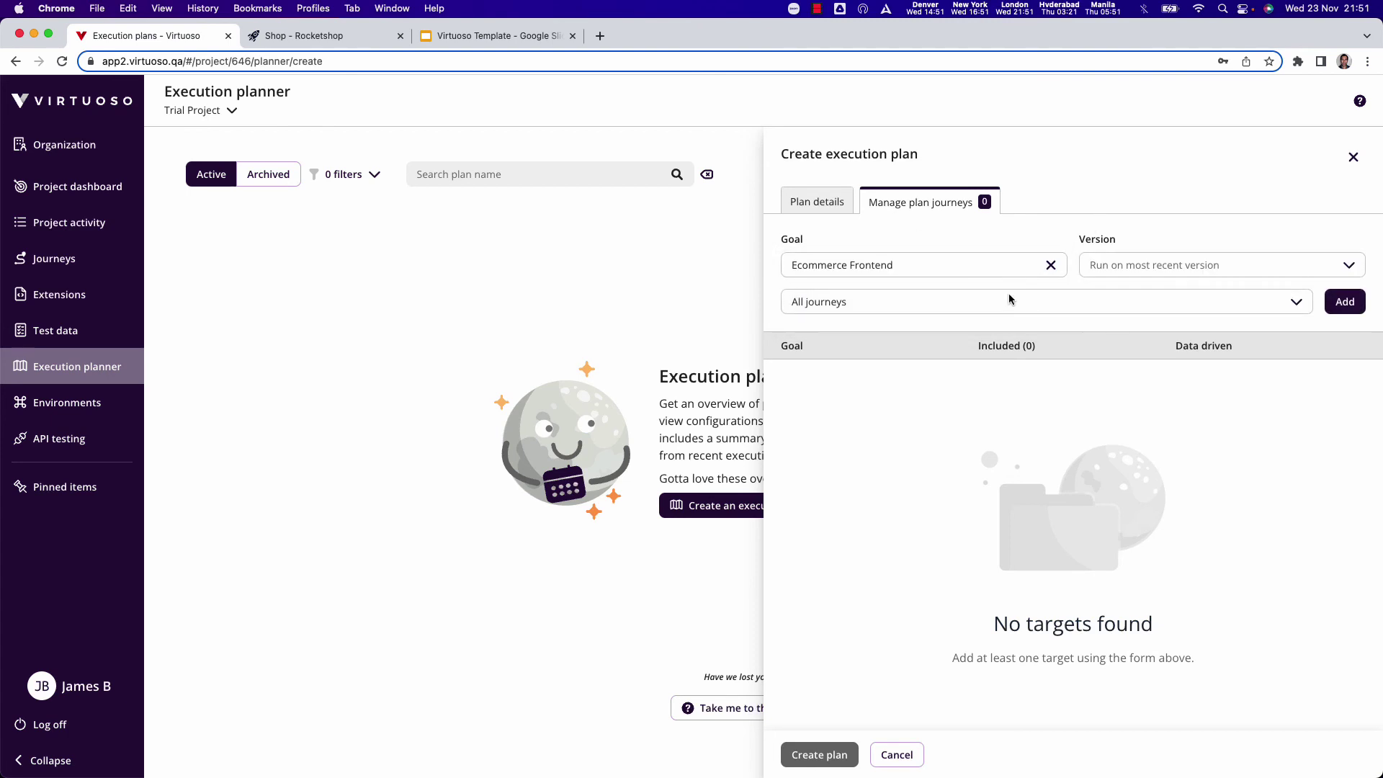
click(1008, 299)
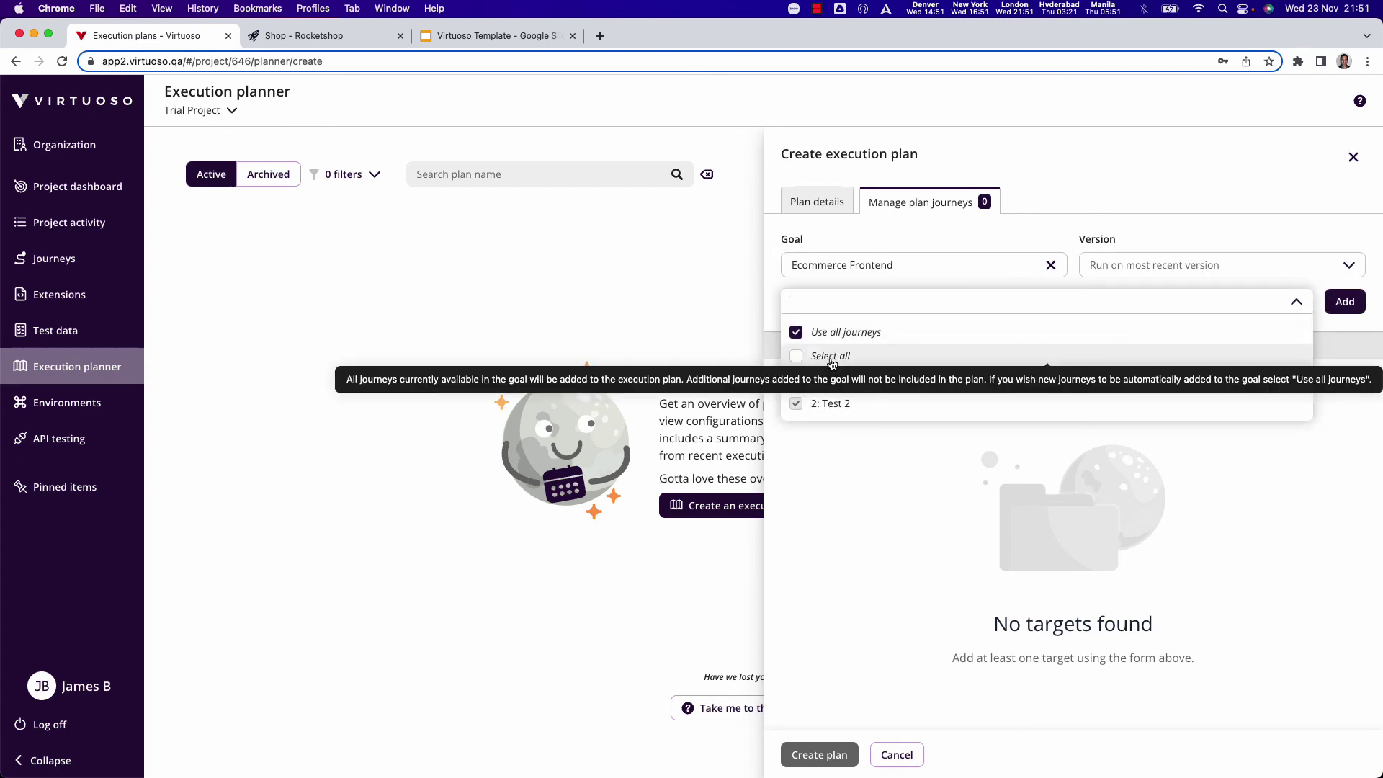
click(797, 356)
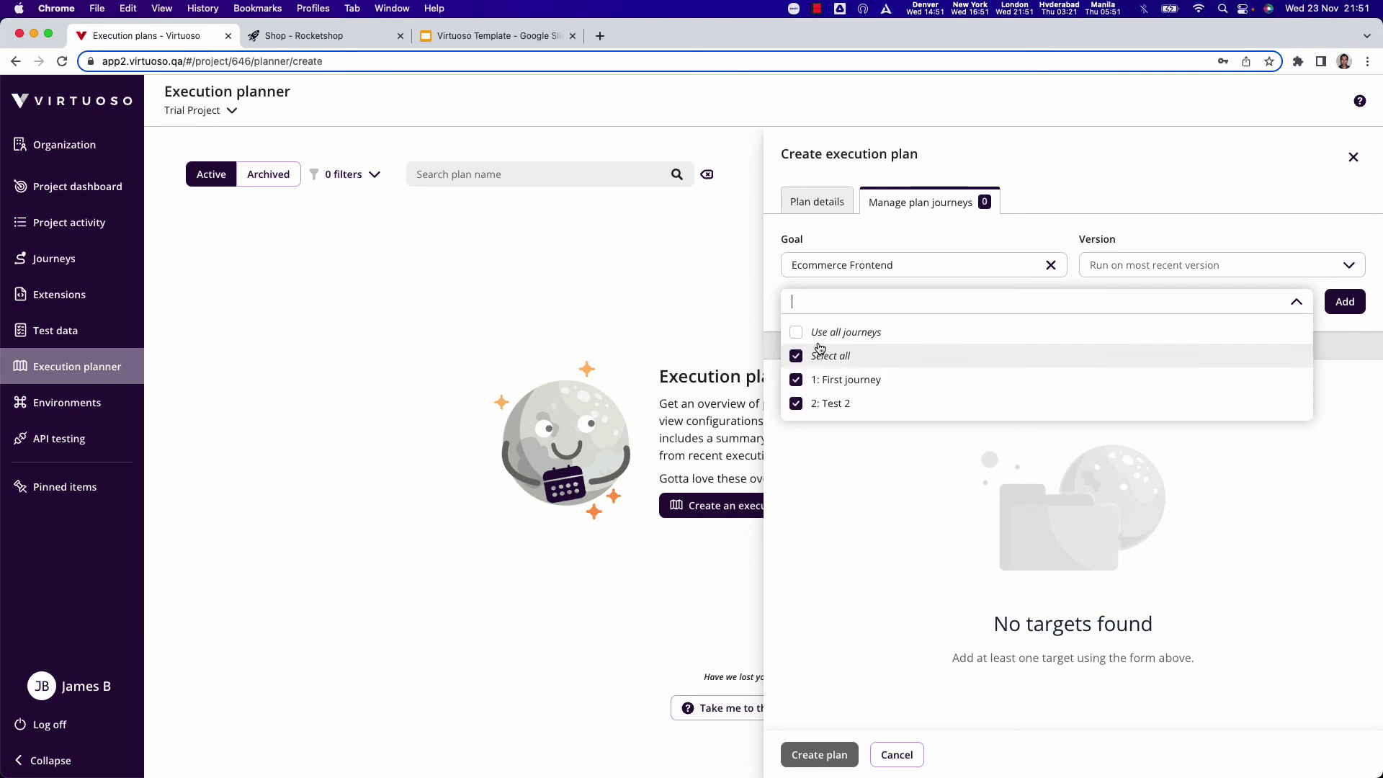
click(797, 357)
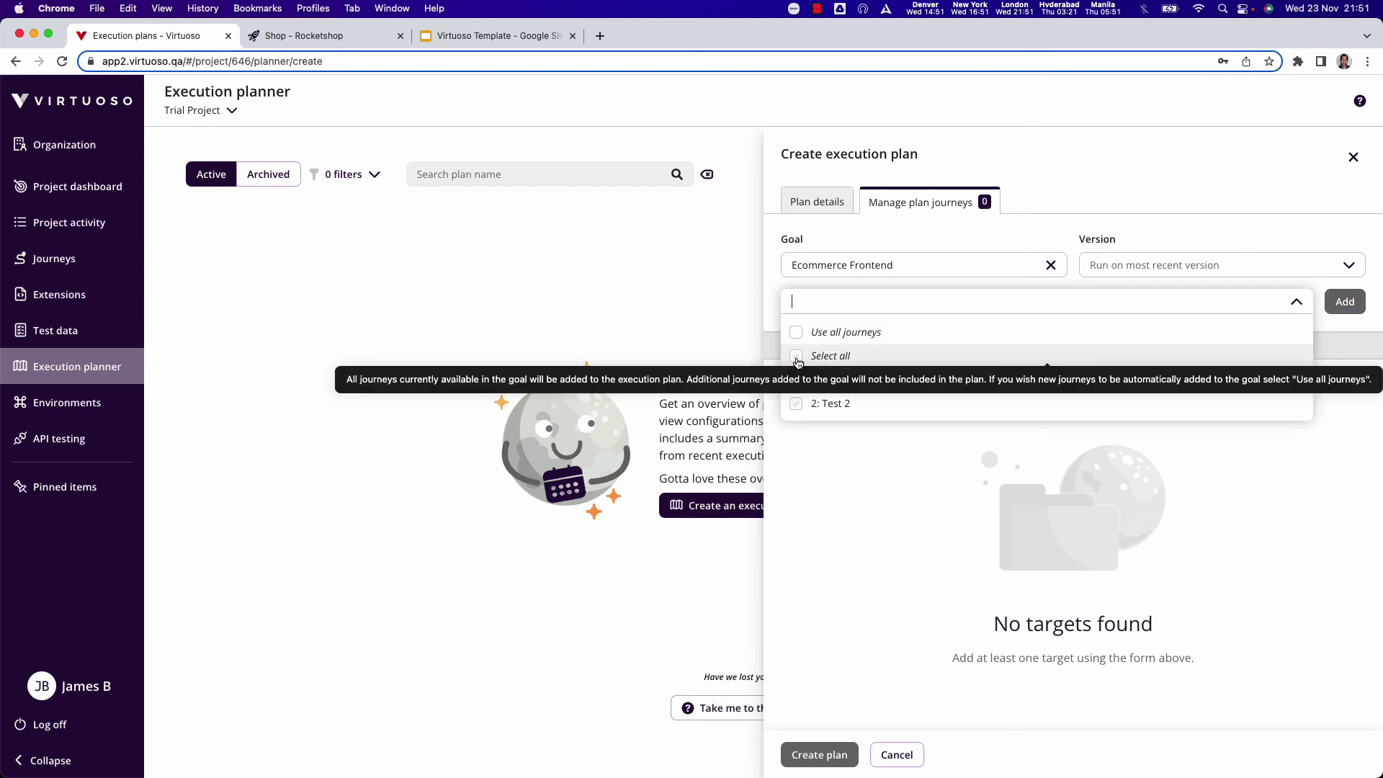
click(796, 405)
click(828, 495)
click(1346, 301)
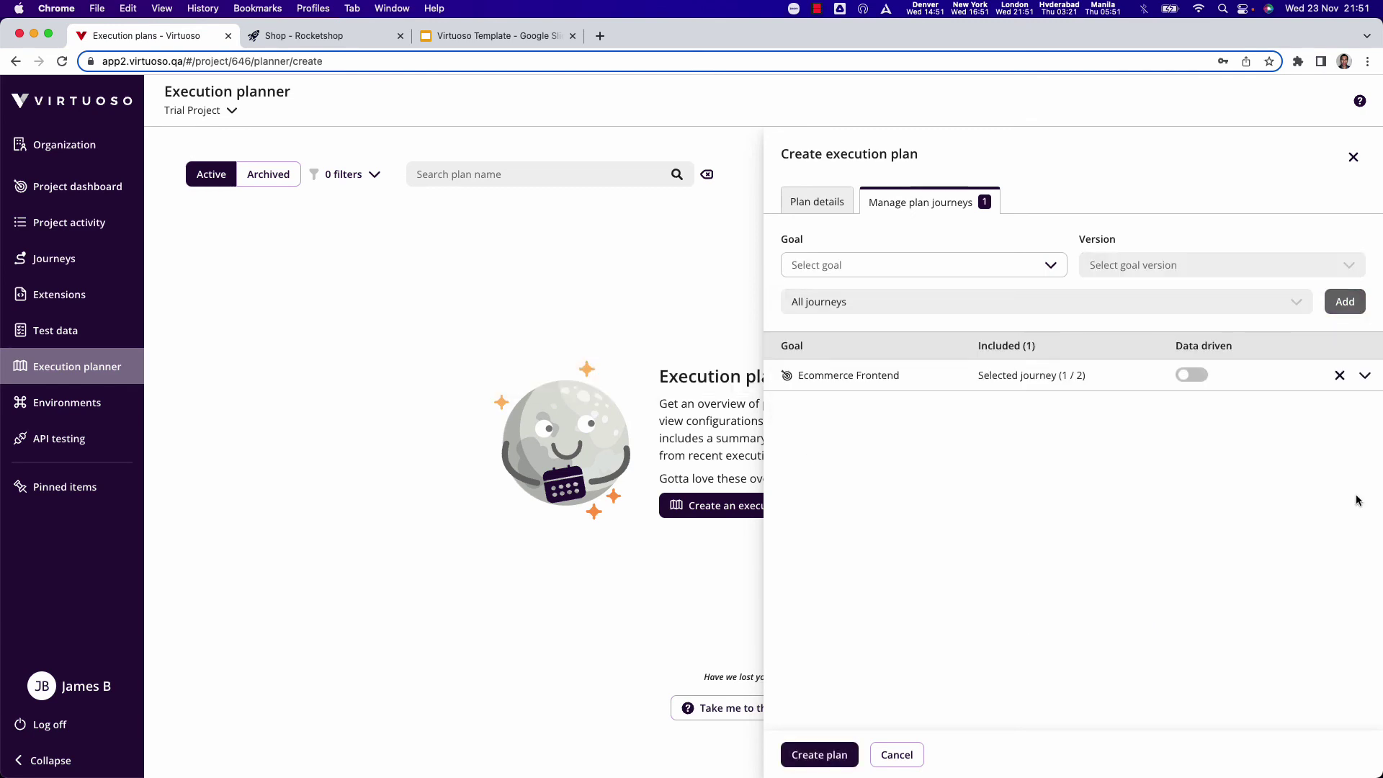
Step: Add all journeys of the Website Goal, run on the most recent version, to the plan's journeys
click(838, 268)
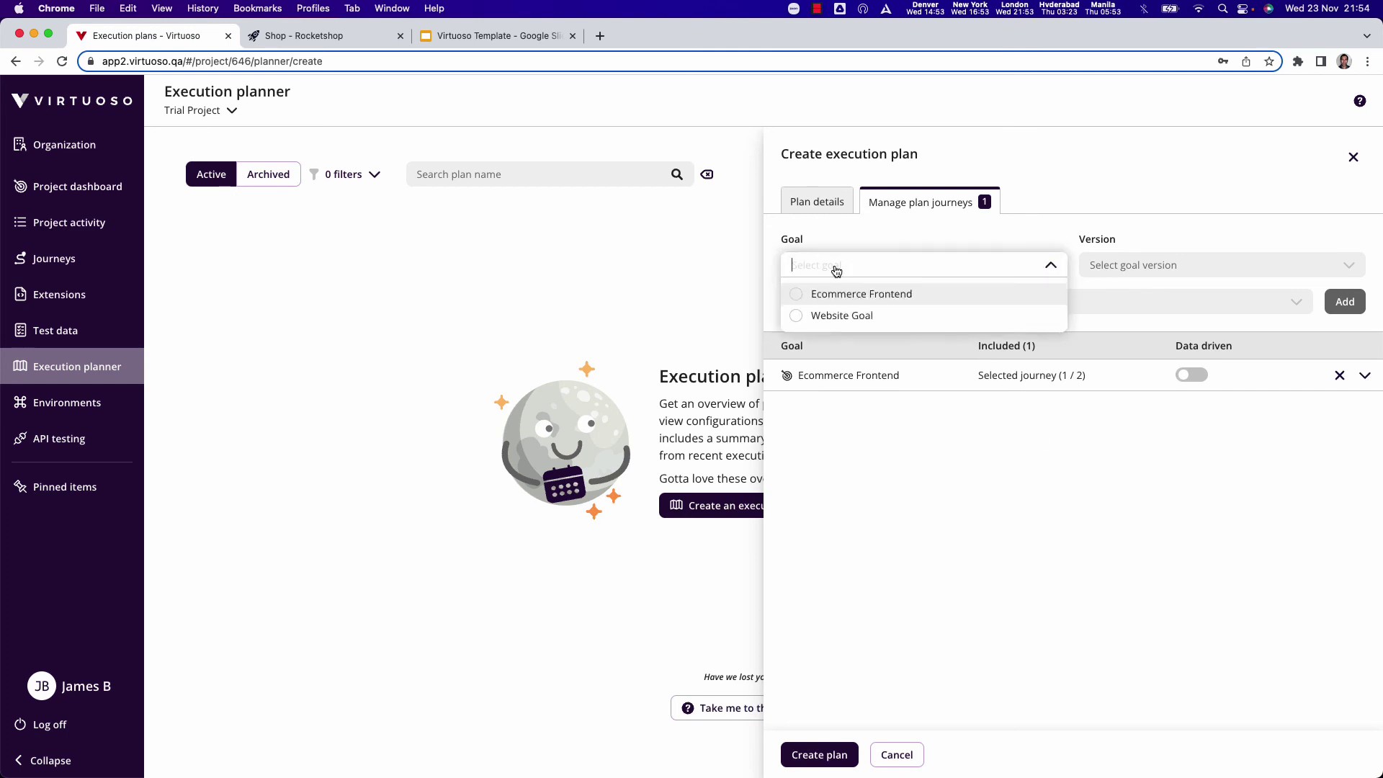
click(791, 317)
click(889, 301)
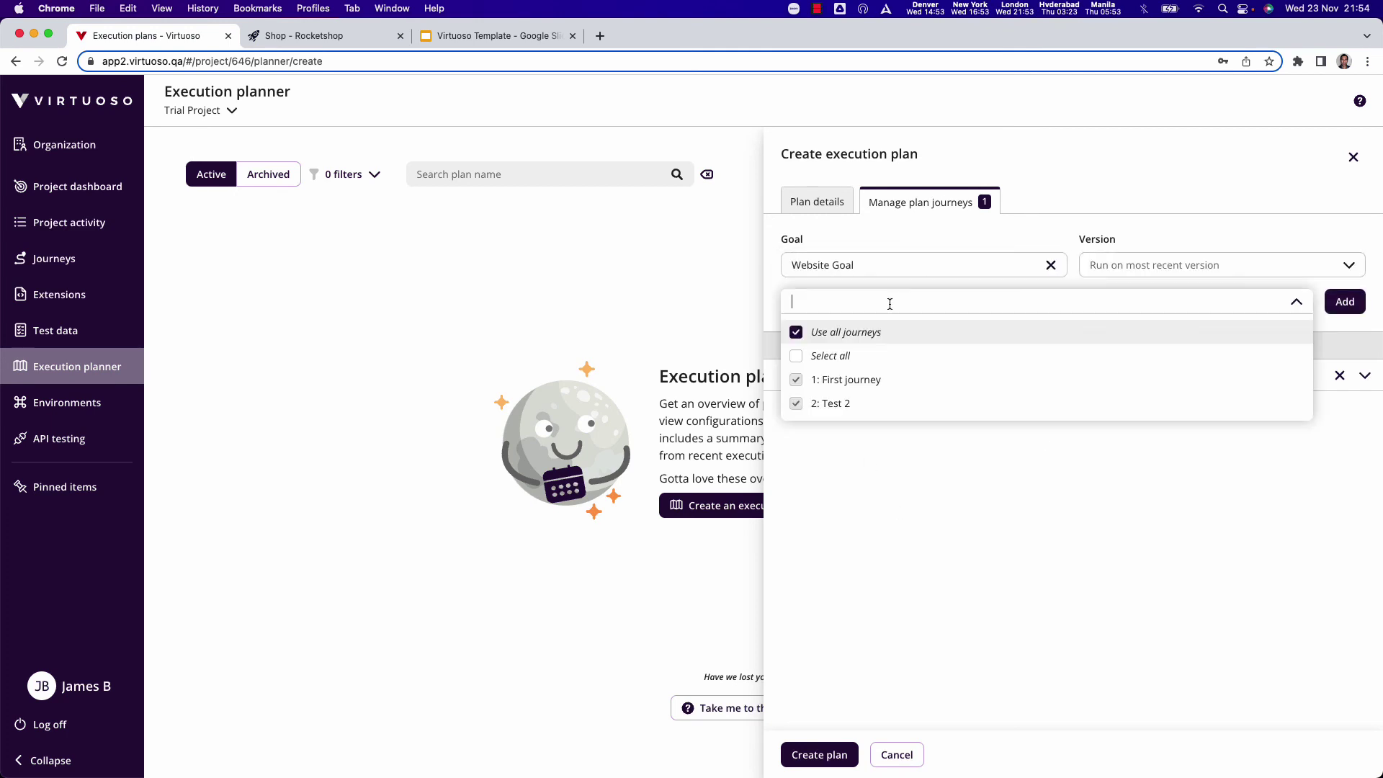
click(820, 493)
click(1346, 301)
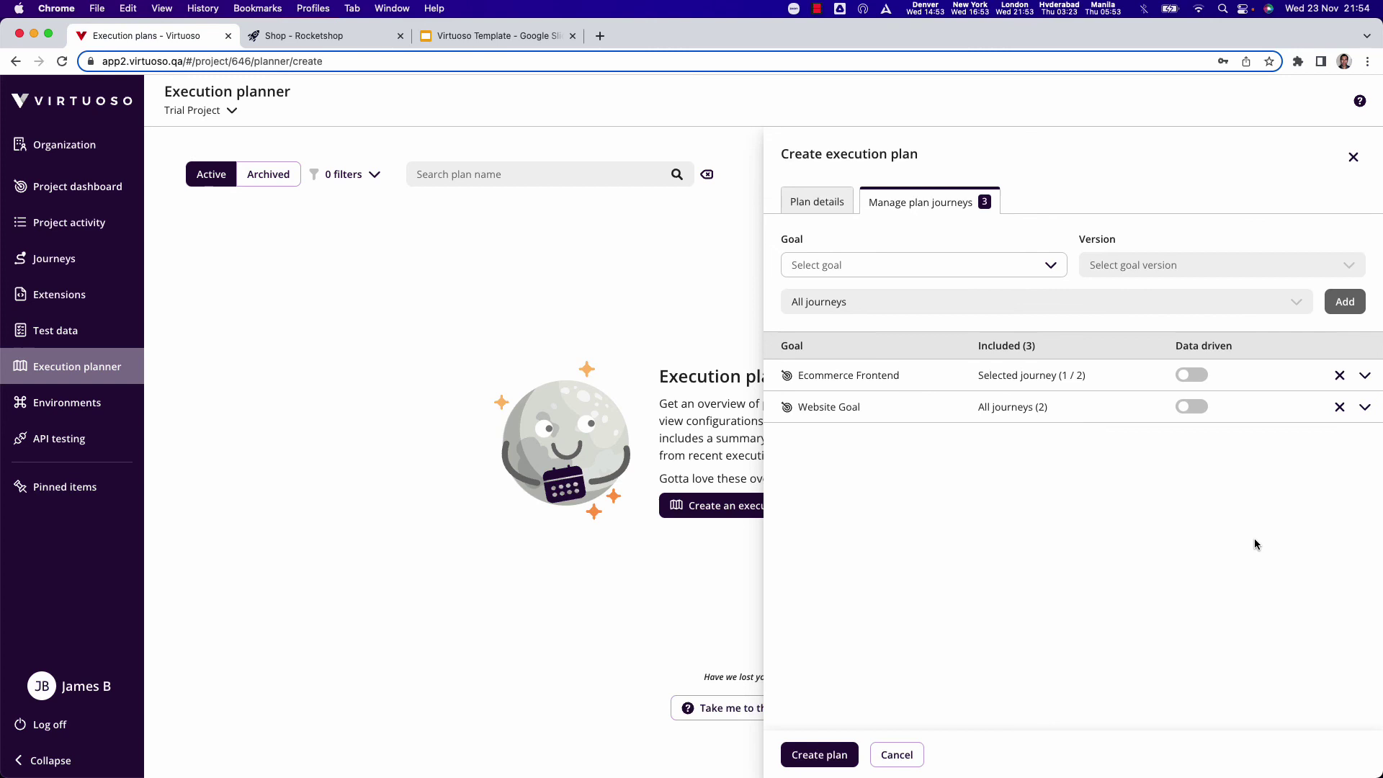
Step: Review the included journeys of the Ecommerce Frontend and Website Goal entries, and create the execution plan
click(1364, 375)
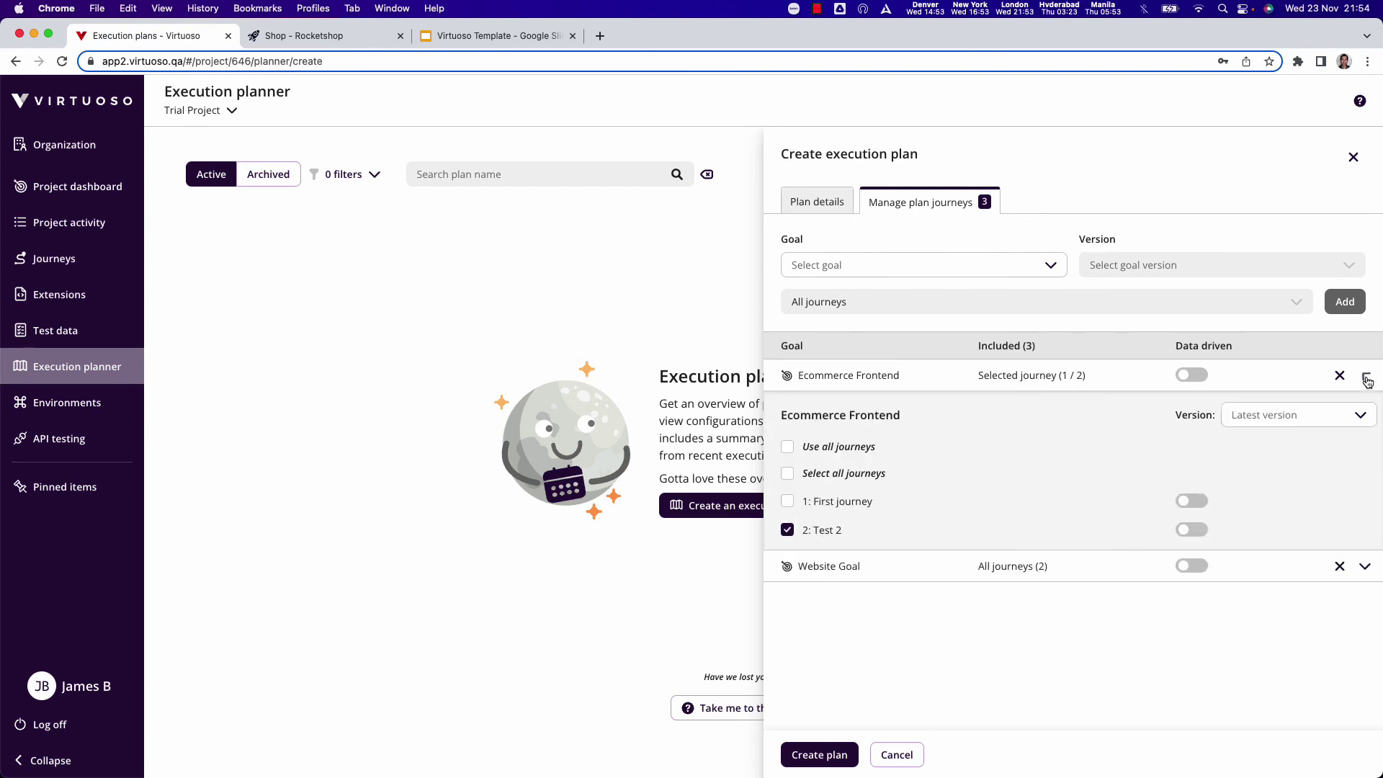
click(1366, 567)
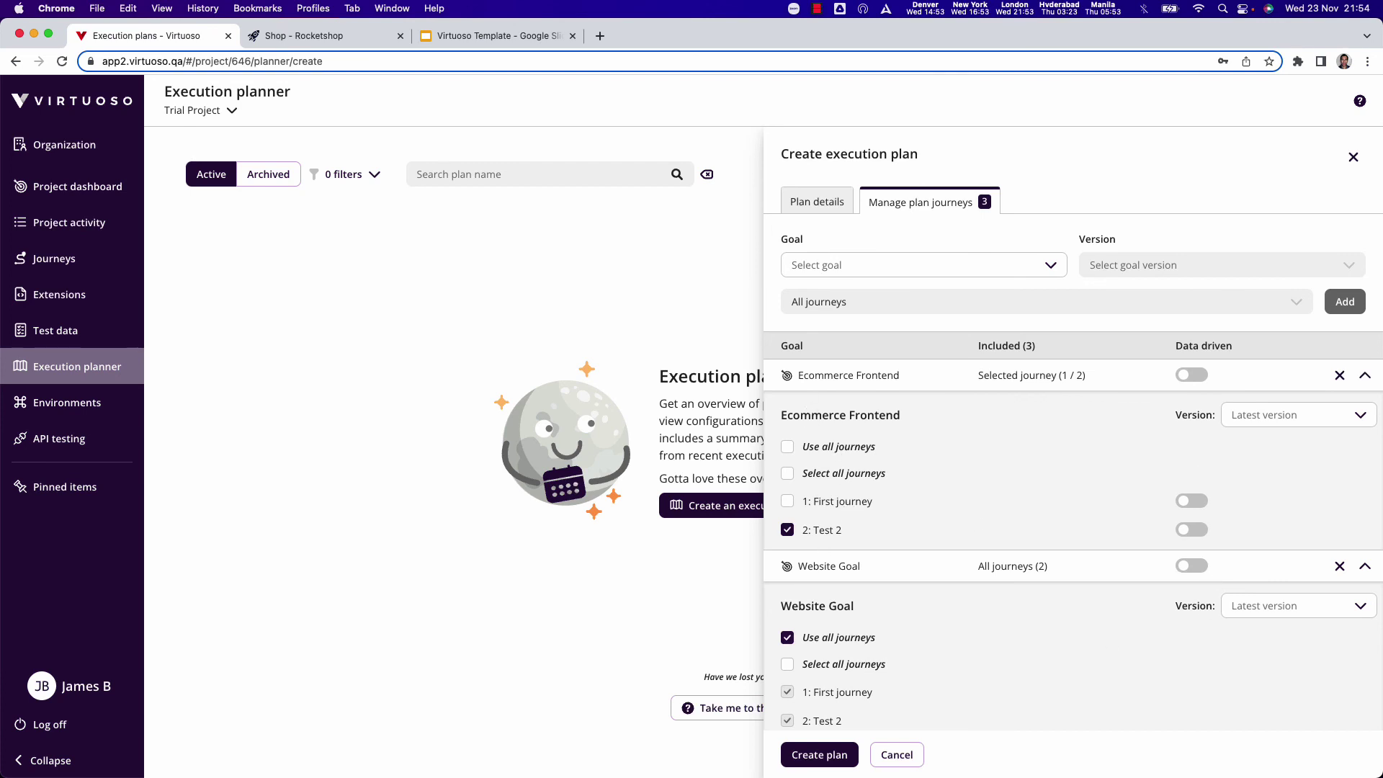
scroll(852, 594, down, 1)
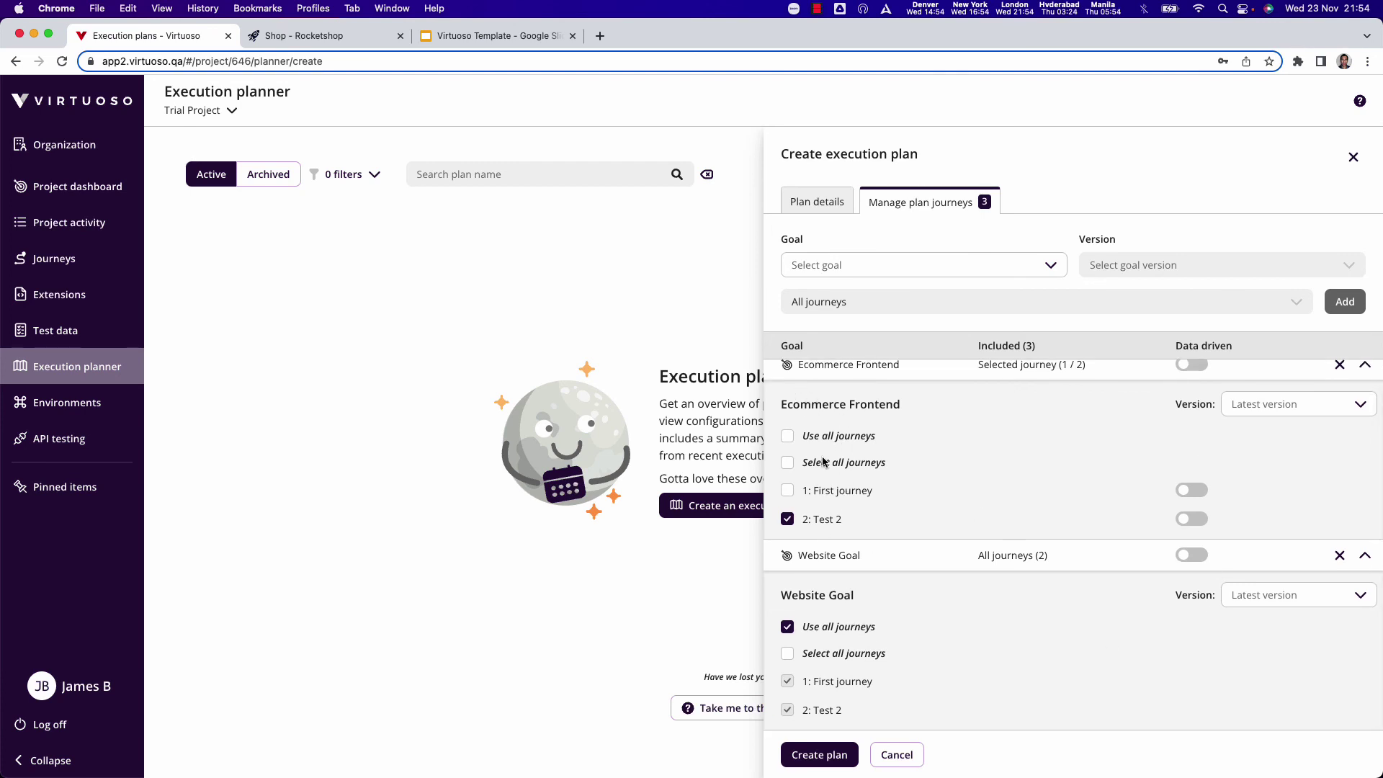
click(818, 755)
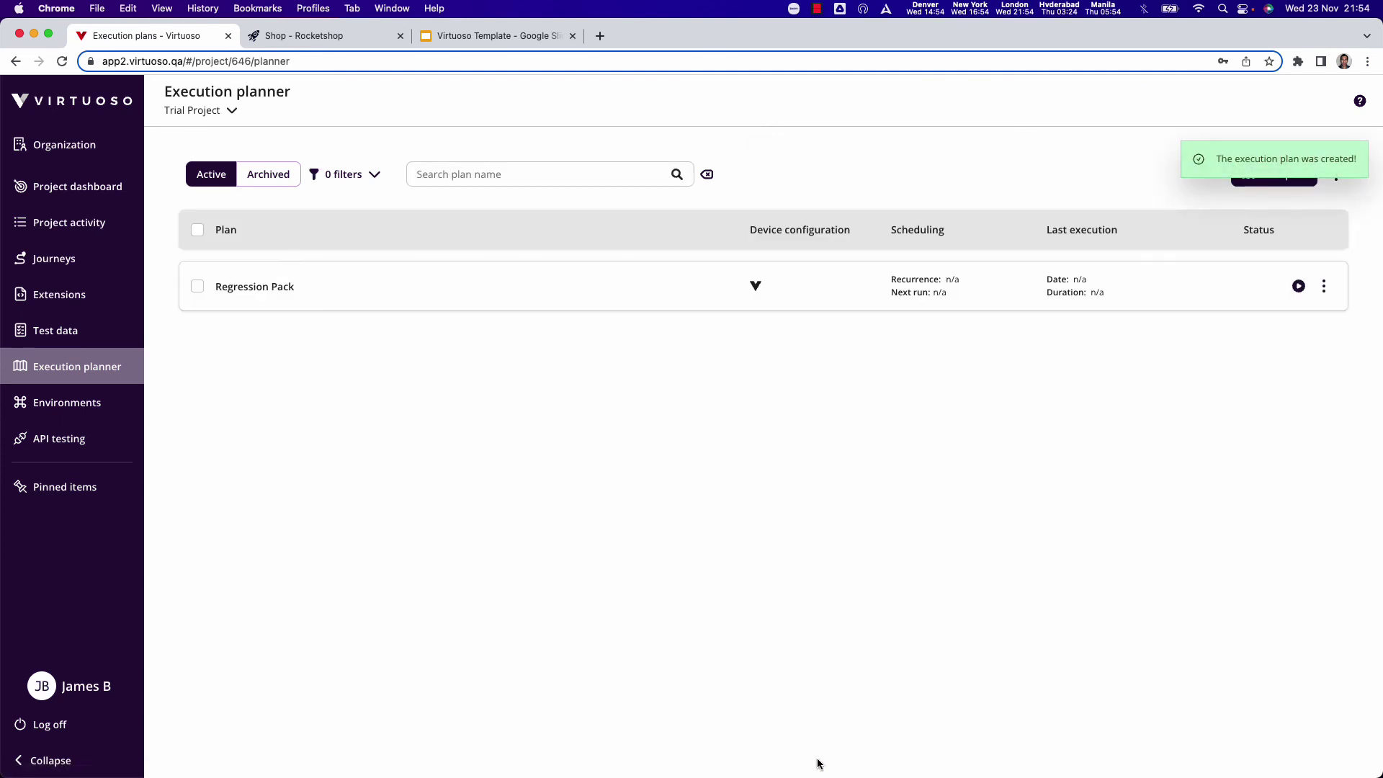
Step: Execute the Regression Pack plan and view its jobs in the project activity
click(1299, 286)
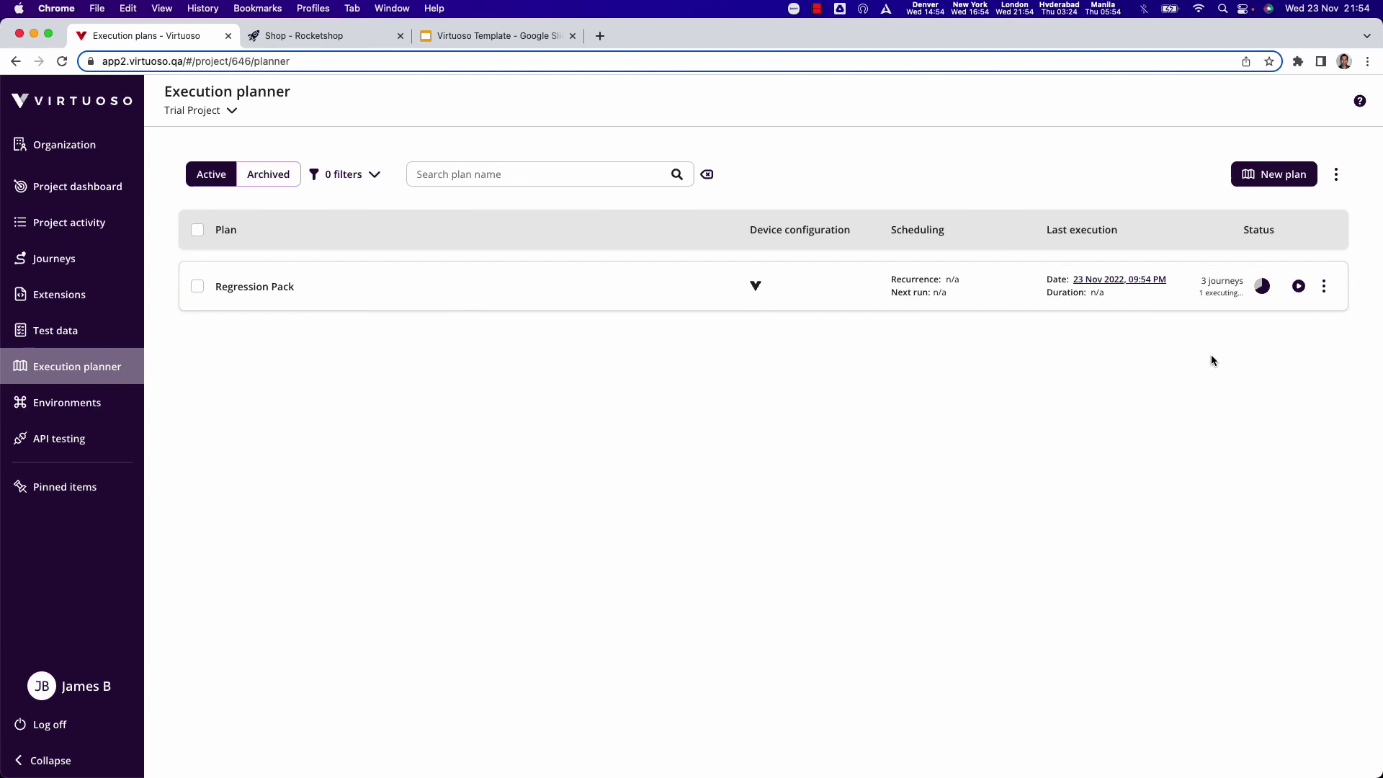
click(67, 226)
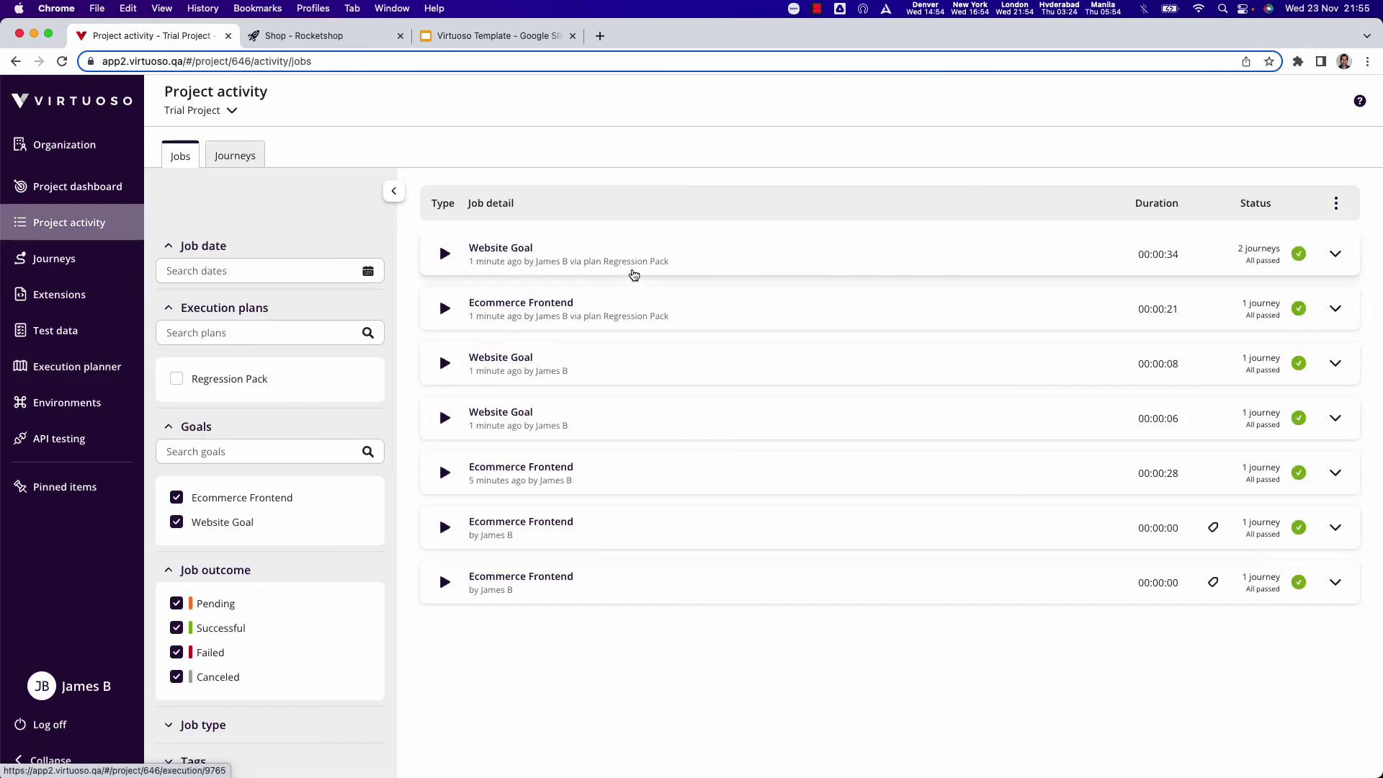